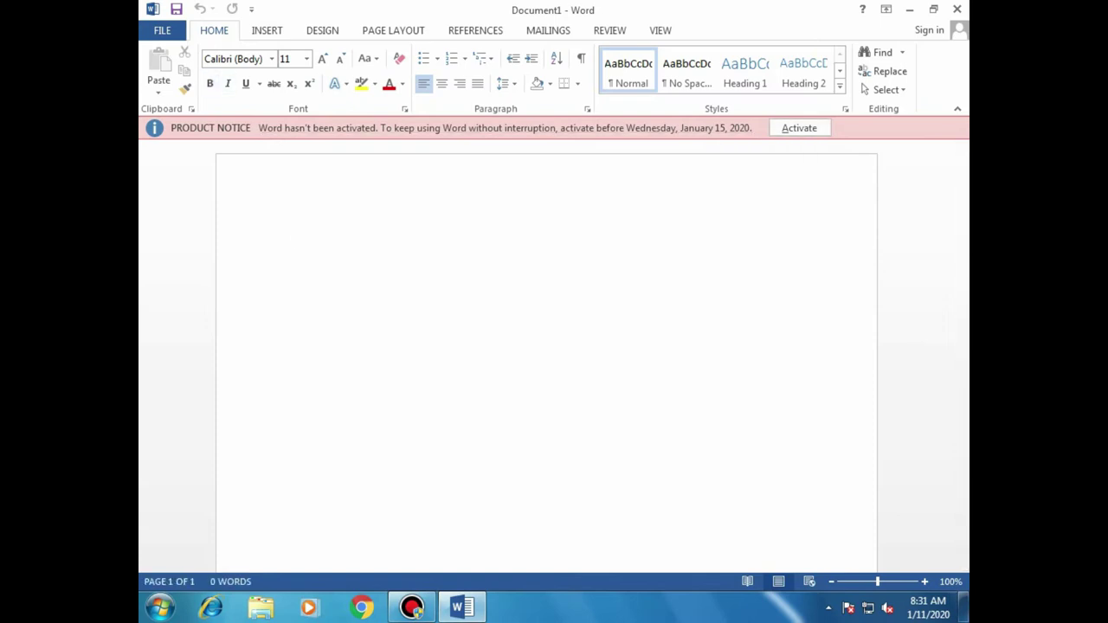
Check the Office activation status on Word's Account page, and close Word.
click(162, 30)
click(177, 365)
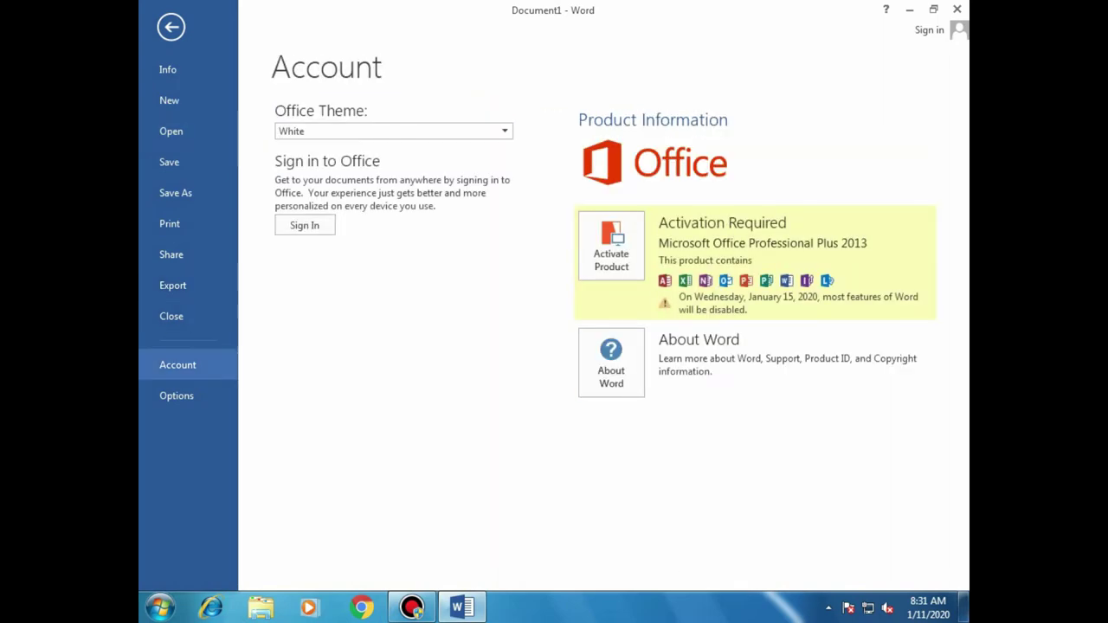
click(957, 9)
click(957, 8)
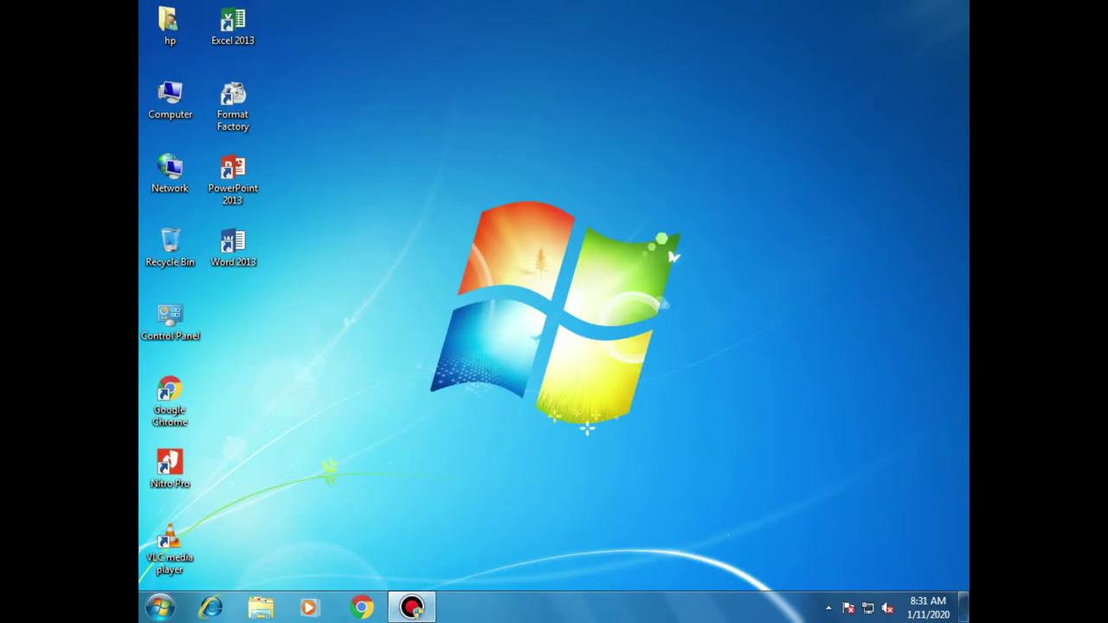
Open the X2PVOL_EN (J:) removable drive in Windows Explorer.
click(260, 608)
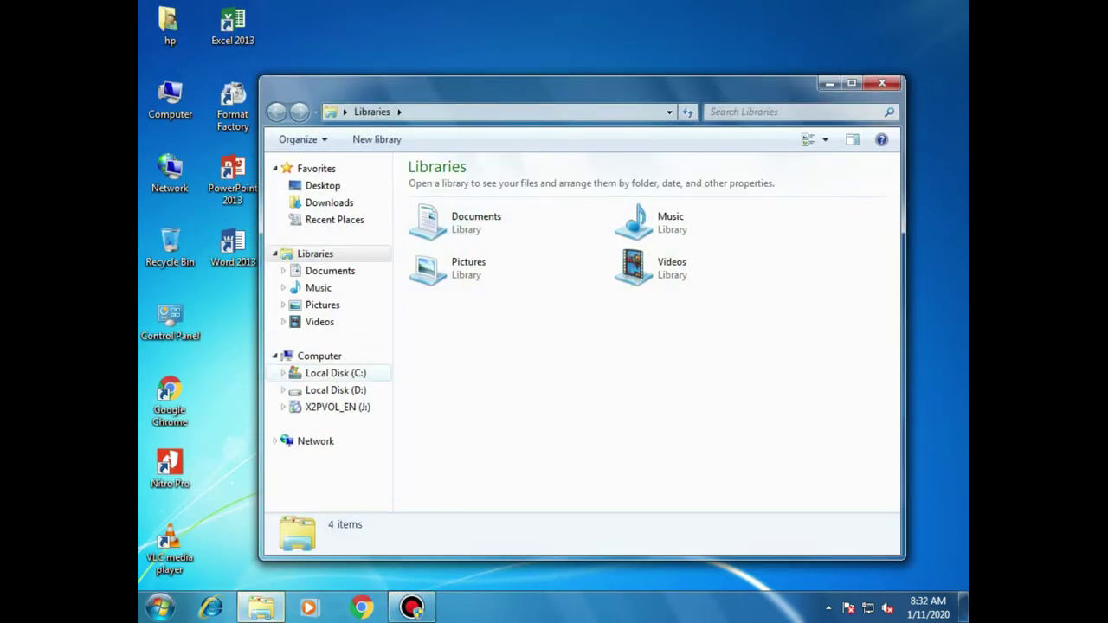
click(319, 356)
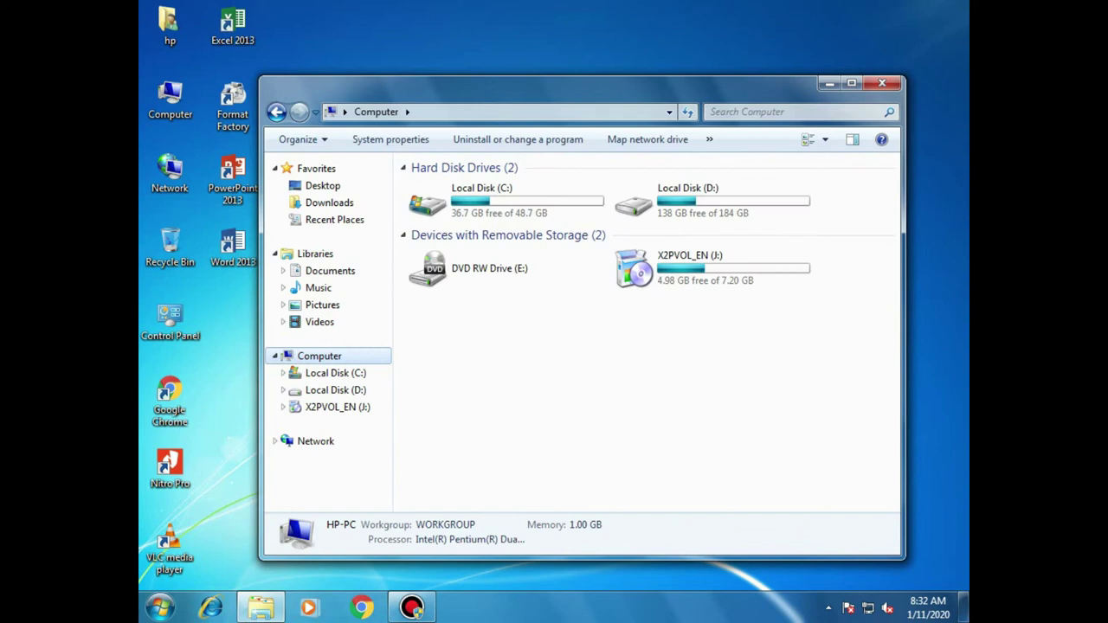
double_click(635, 268)
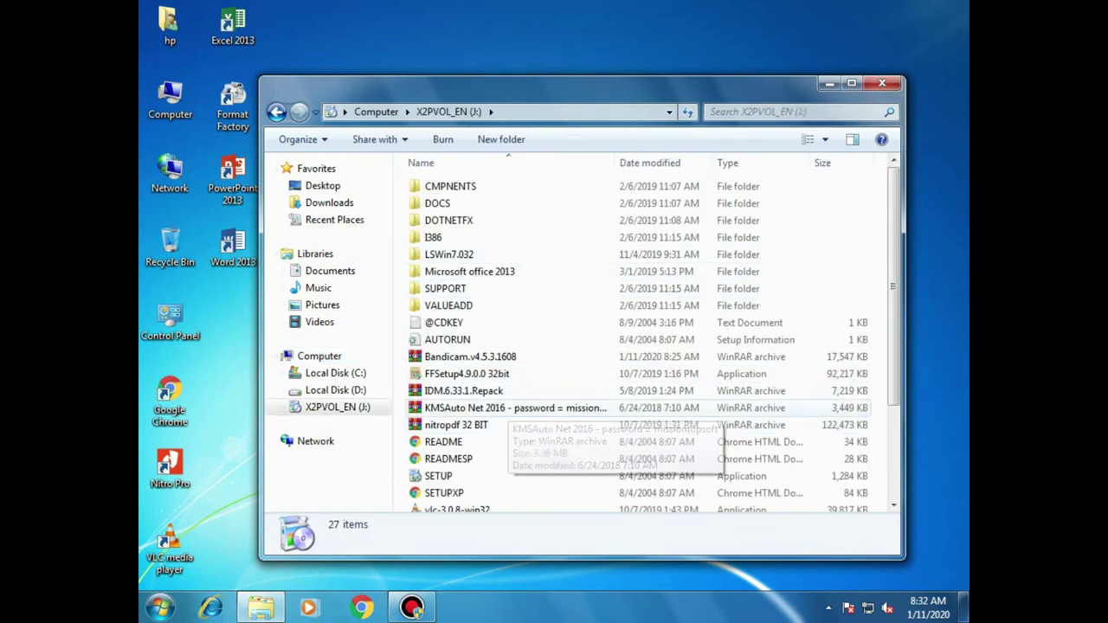
Copy the archive password contained in the KMSAuto Net 2016 archive's file name, leaving the name unchanged.
right_click(524, 409)
click(570, 373)
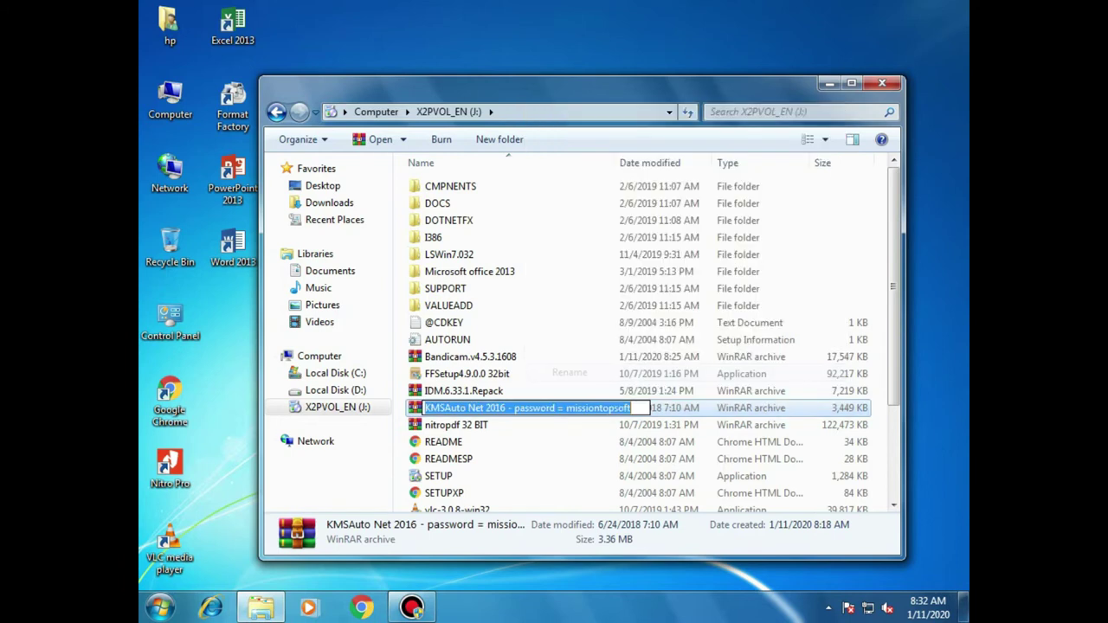
double_click(604, 408)
right_click(605, 407)
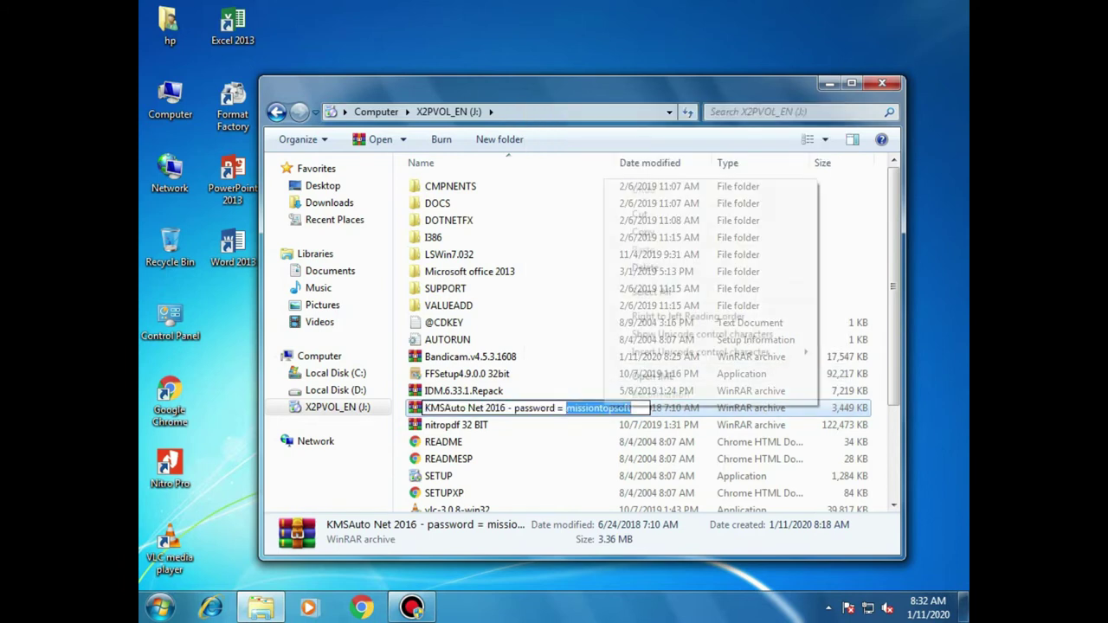
click(644, 232)
key(Return)
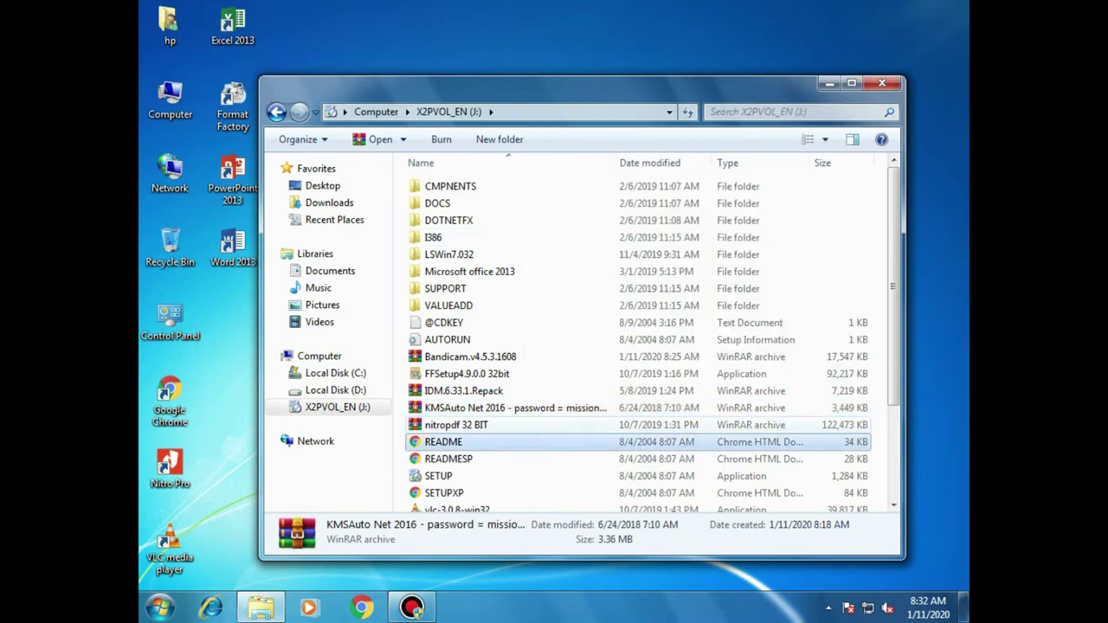
Try to run KMSAuto Net.exe from the KMSAuto Net 2016 archive using the copied archive password, and close the archive.
key(Return)
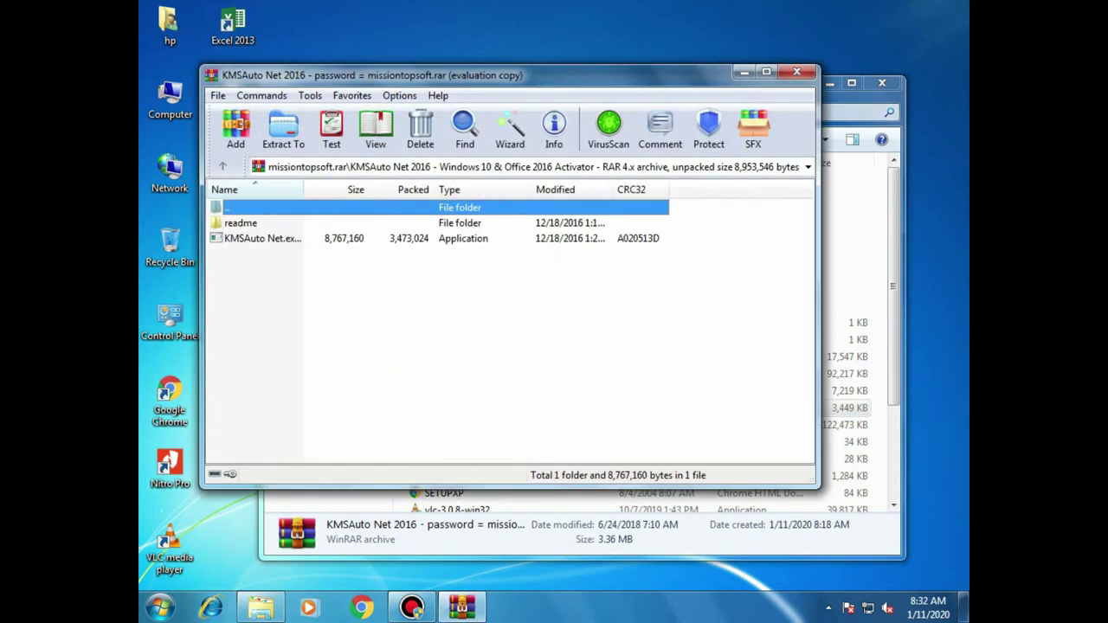
double_click(262, 238)
right_click(440, 232)
click(467, 303)
key(Return)
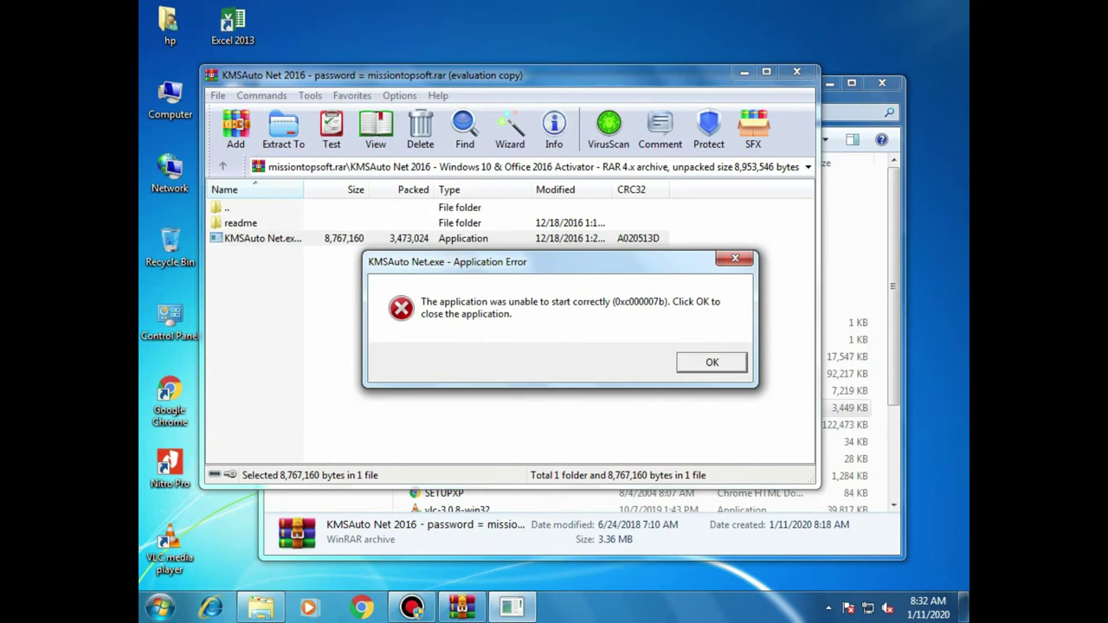
key(Return)
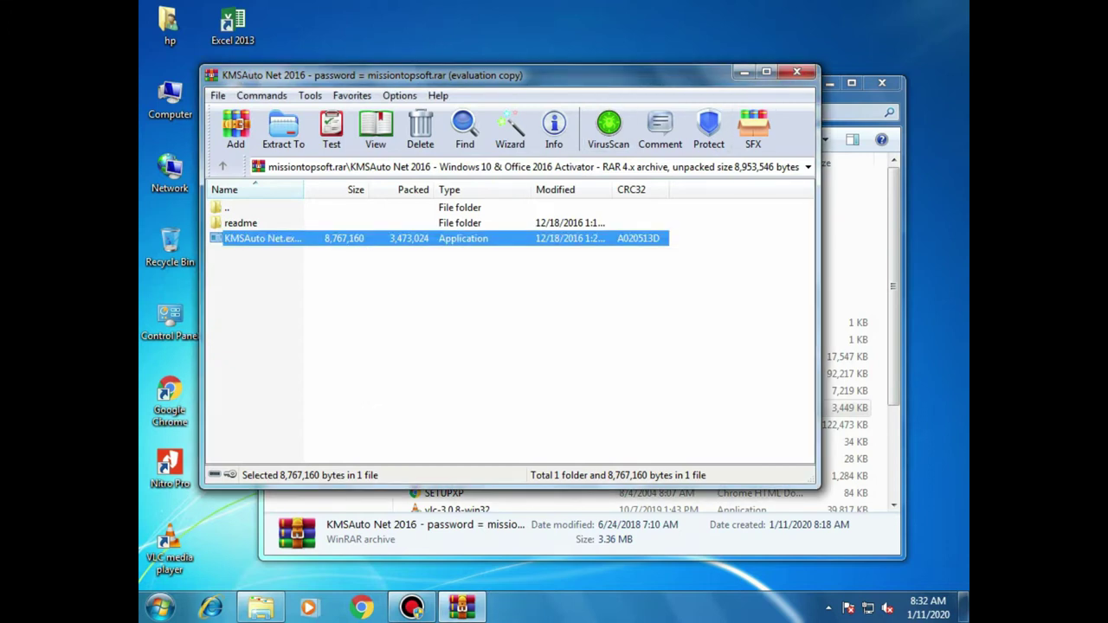
click(797, 72)
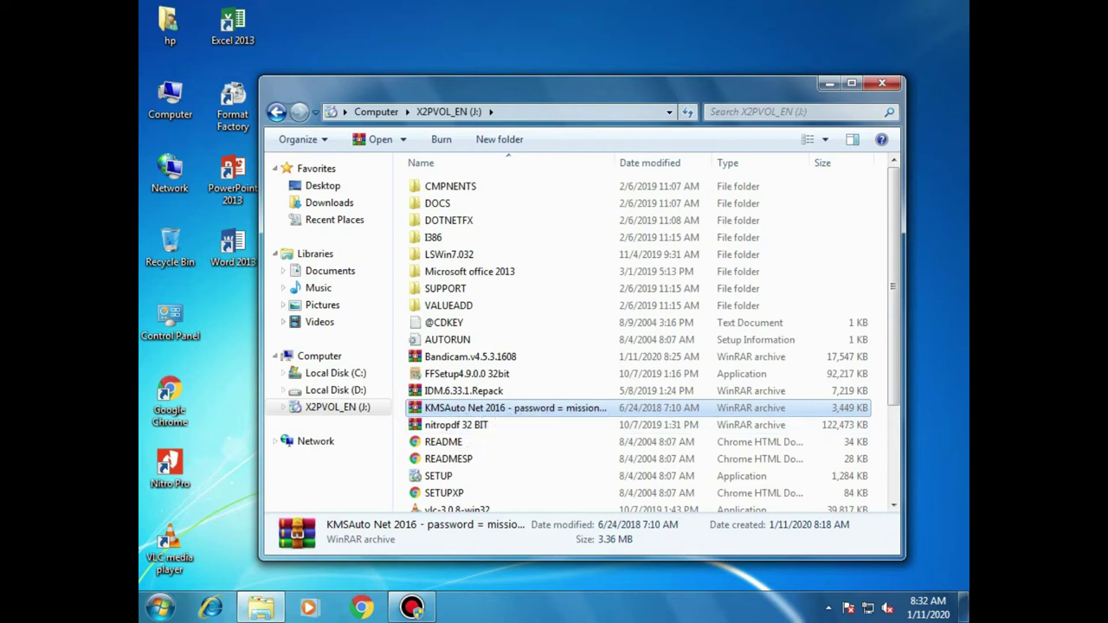
scroll(485, 394, down, 2)
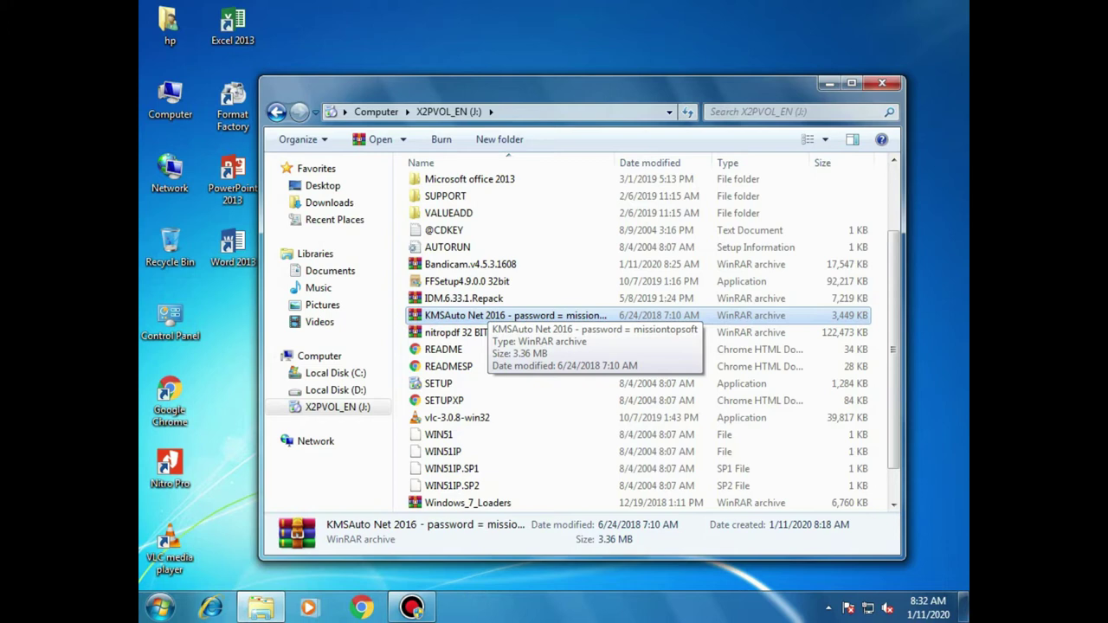
drag(520, 86, 549, 53)
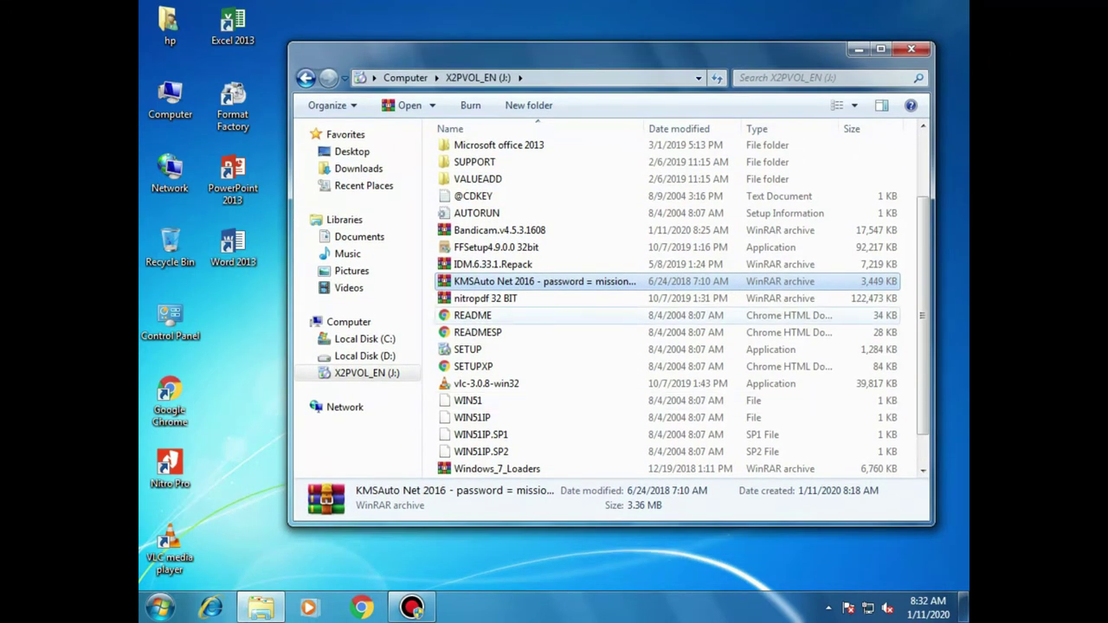
scroll(528, 338, down, 1)
scroll(528, 338, up, 3)
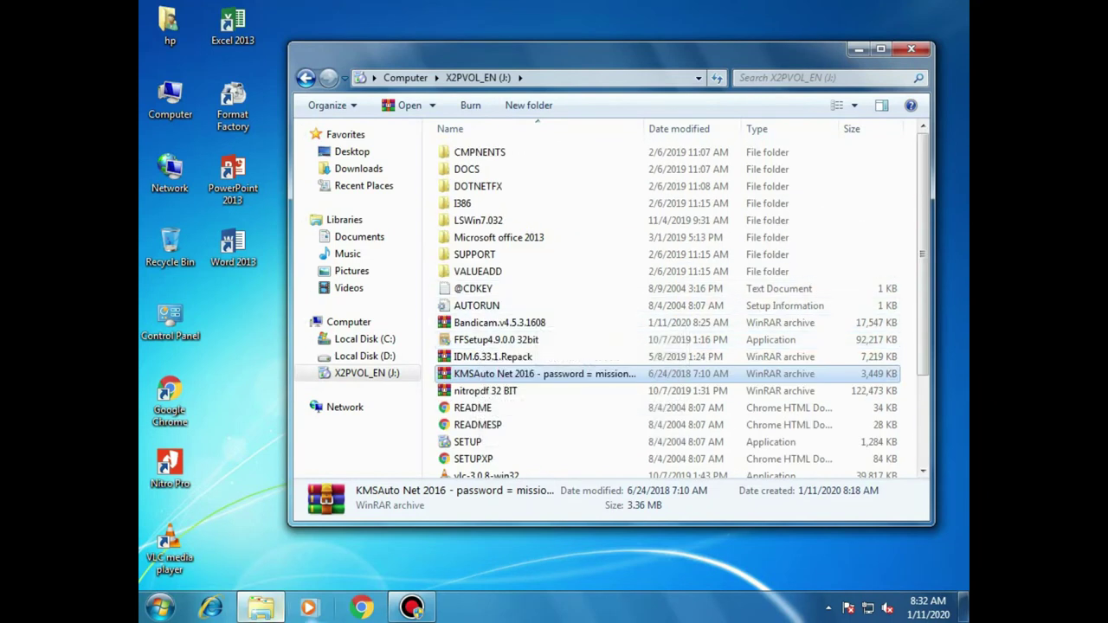
click(361, 608)
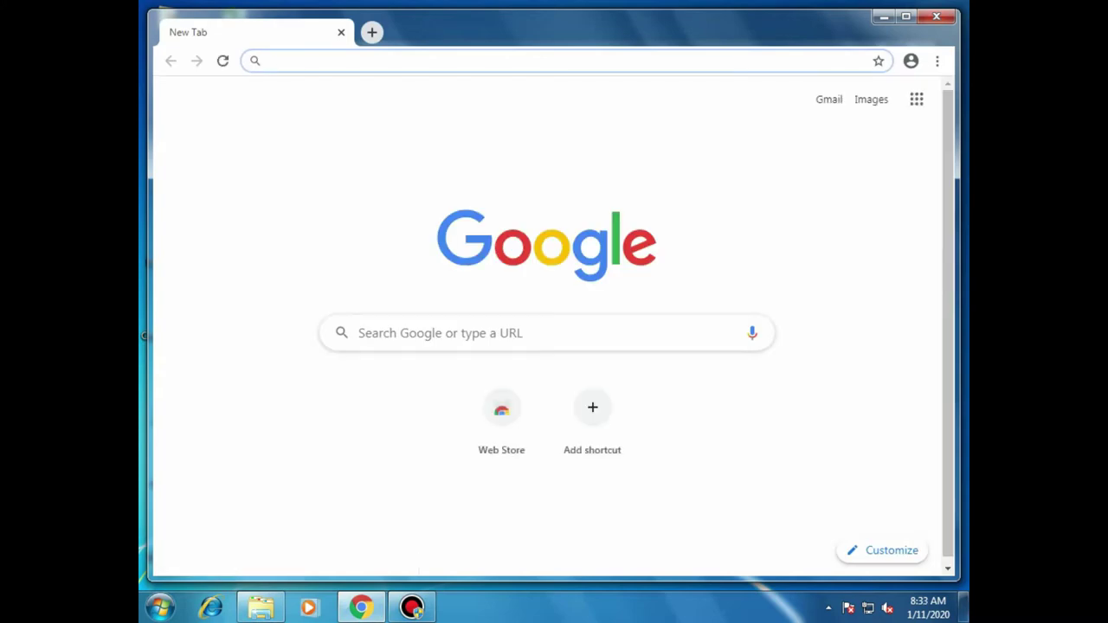
text(www.g)
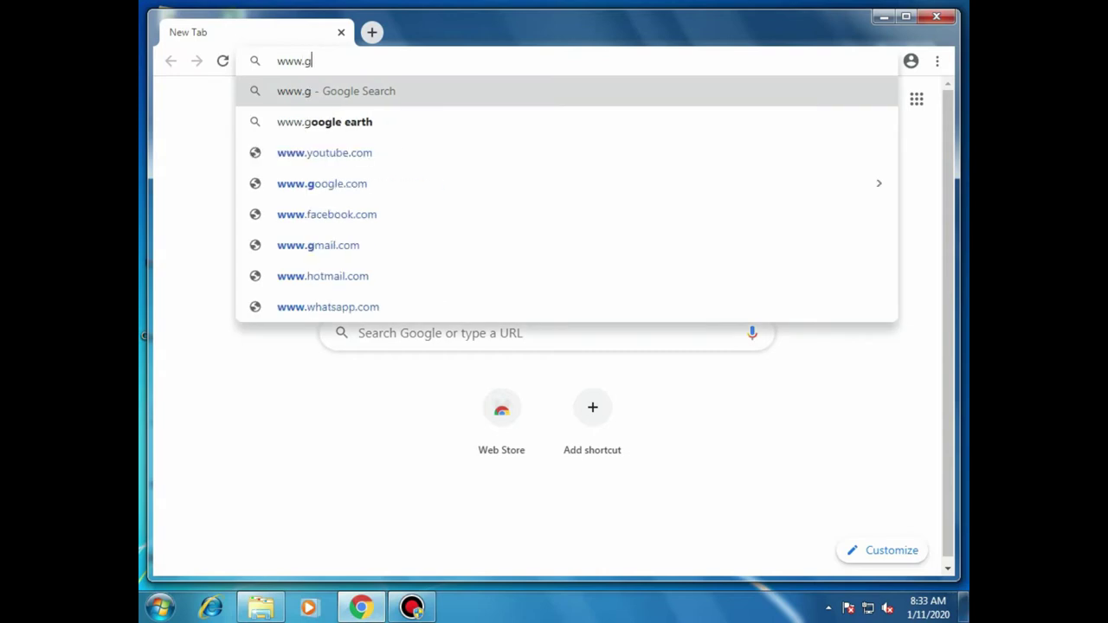
text(oogle.com)
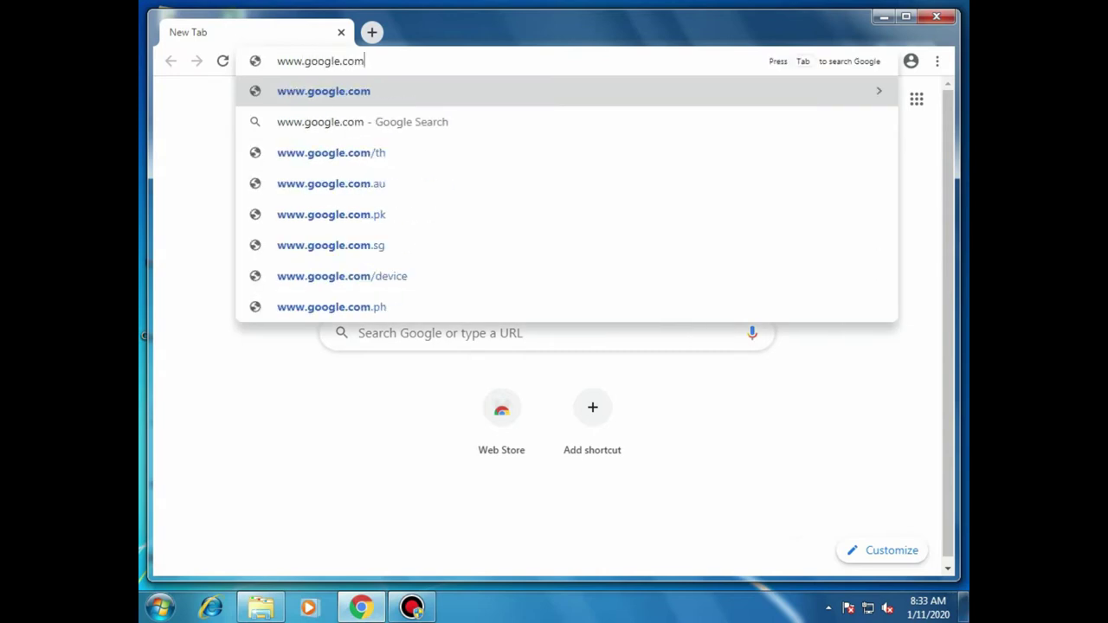
key(Return)
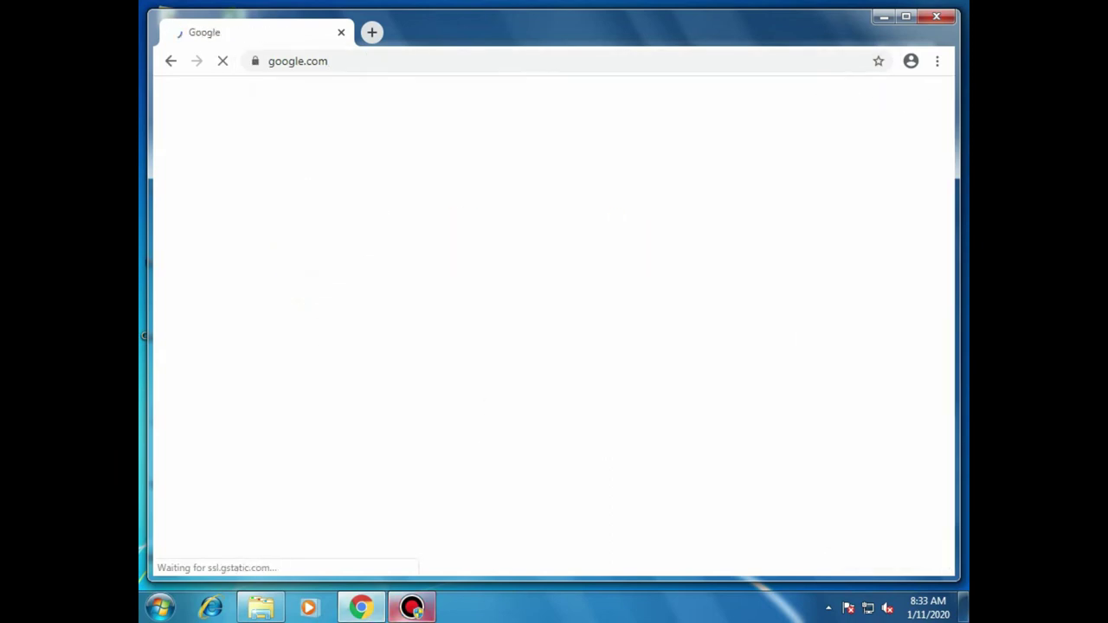
mouse_move(412, 606)
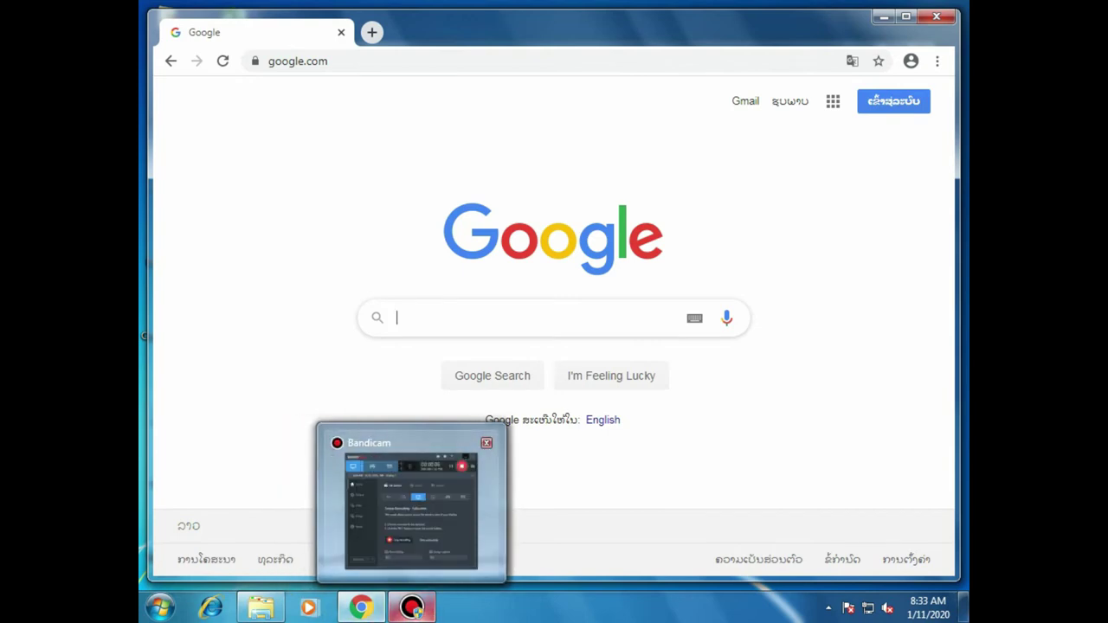
click(412, 606)
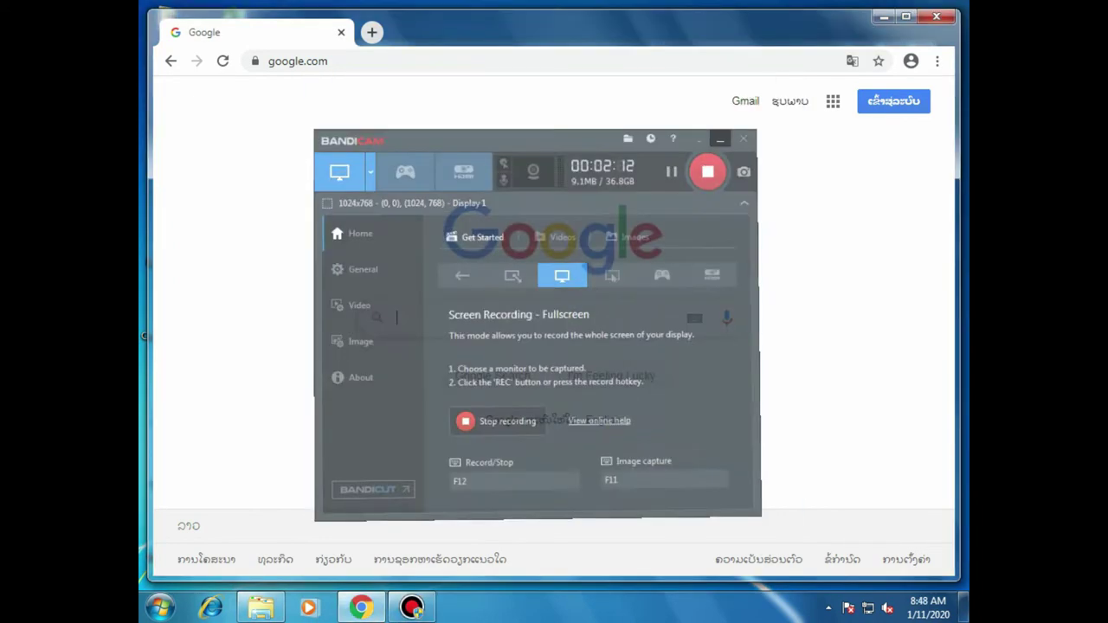
click(762, 87)
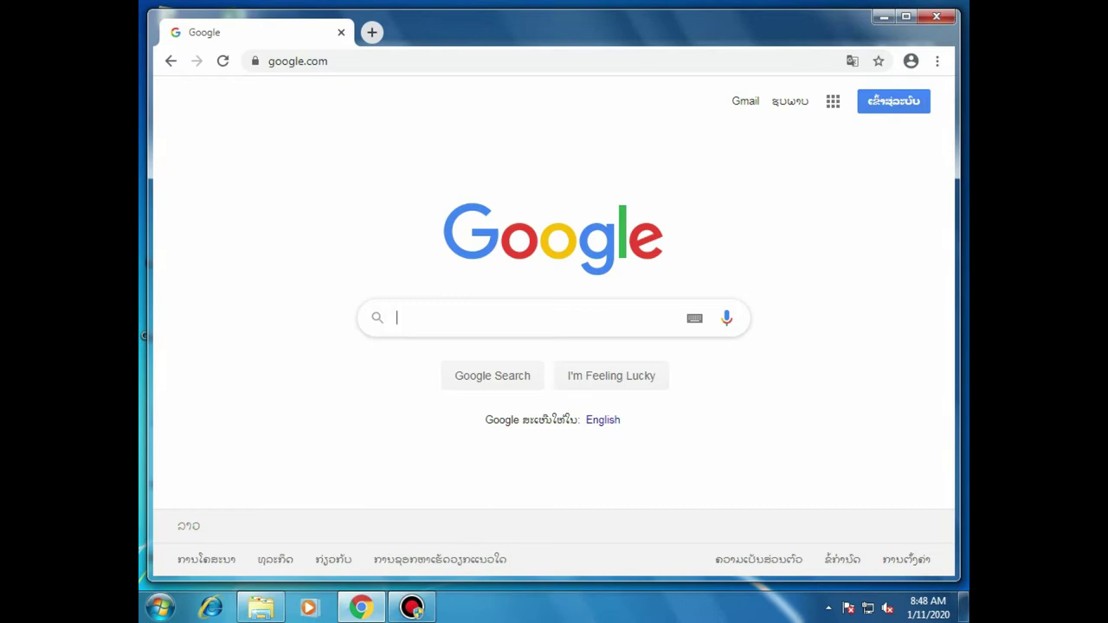
Search Google for ".net framework 4.0" and open Microsoft's official .NET Framework 4.0 download page.
text(n)
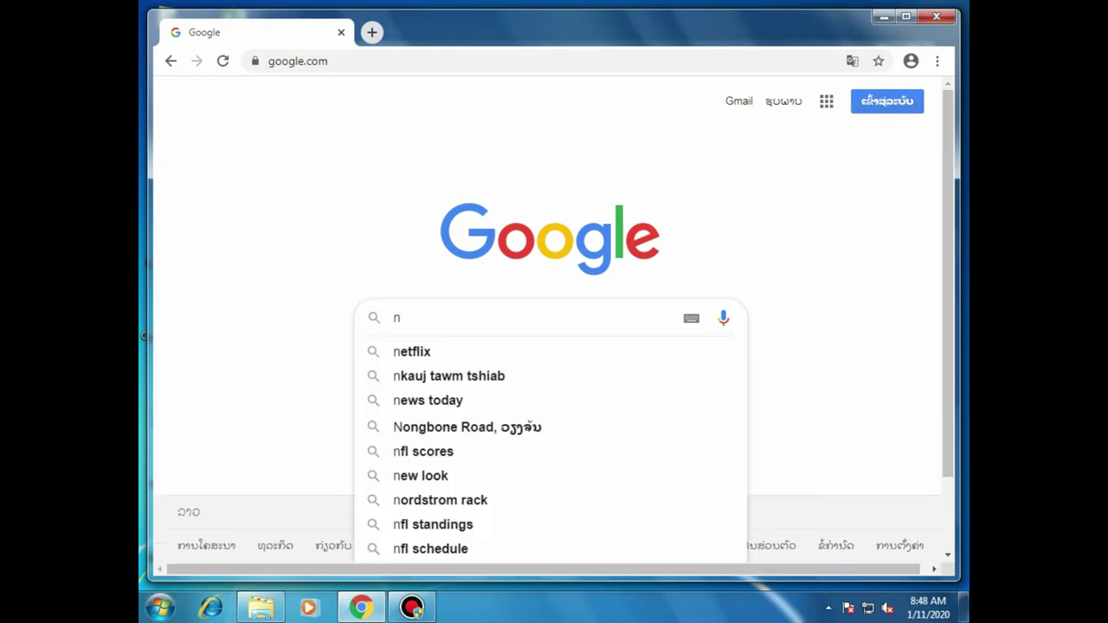
key(BackSpace)
text(.net)
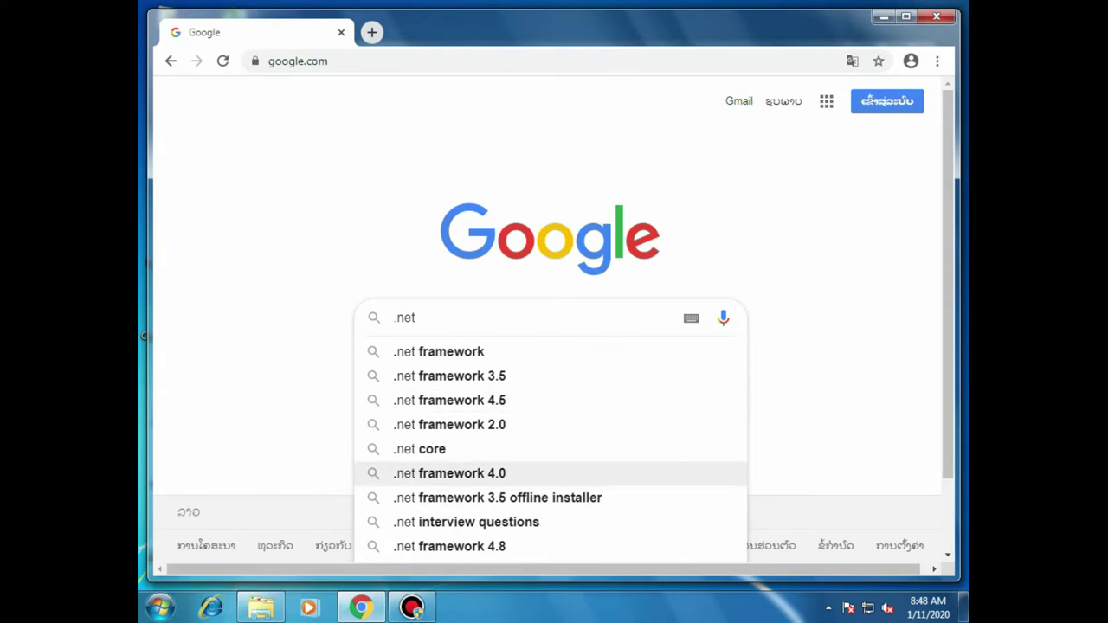
click(451, 474)
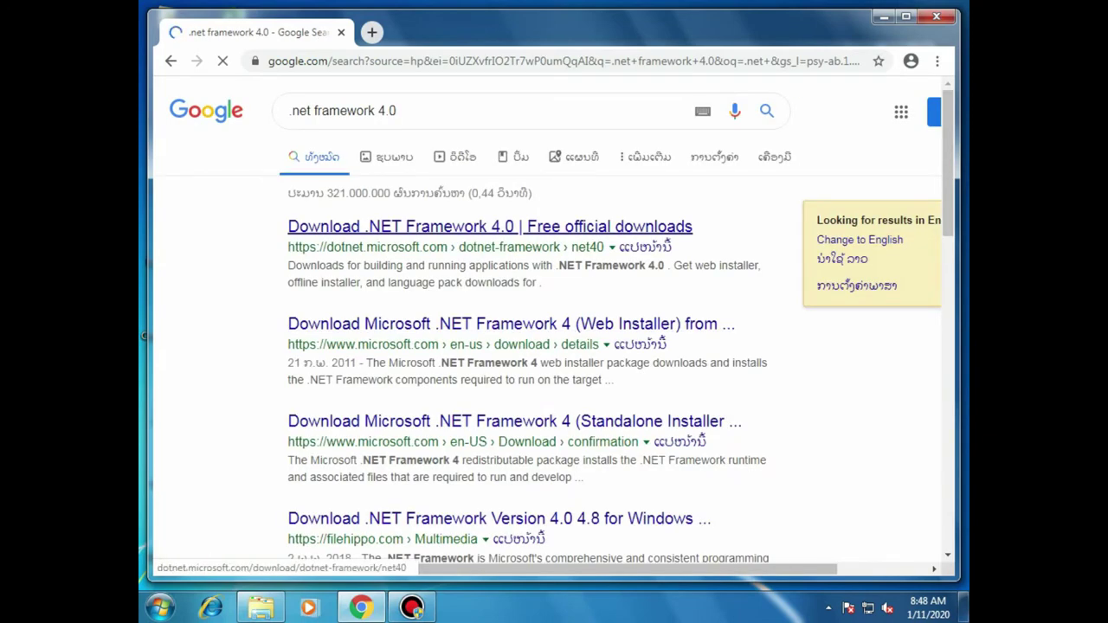
click(489, 226)
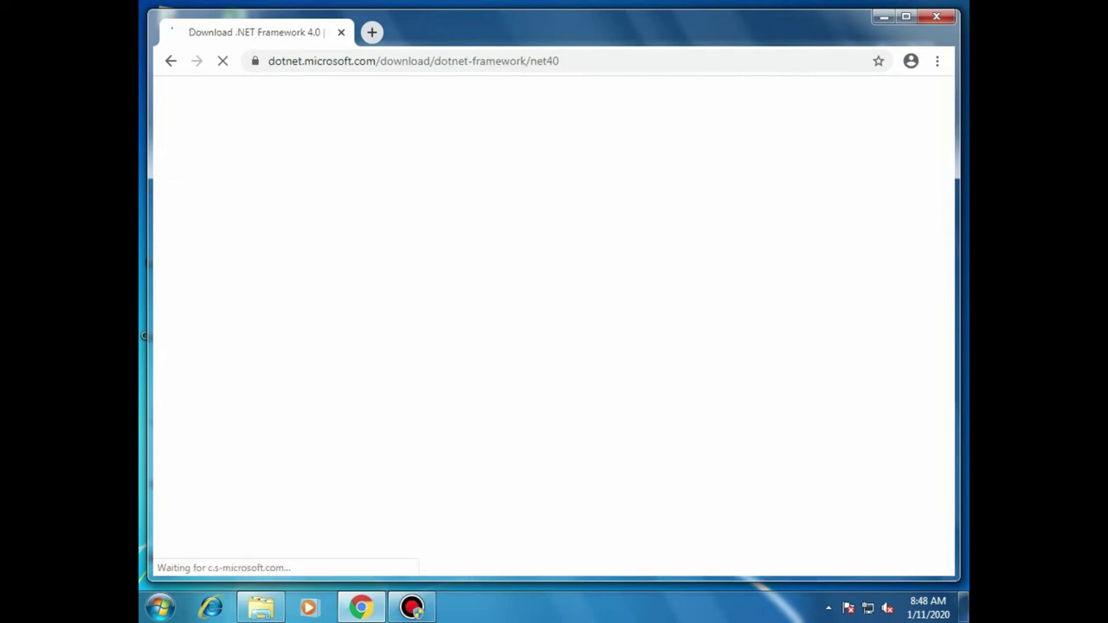
Download the .NET Framework 4.0 Runtime web installer.
scroll(713, 383, down, 2)
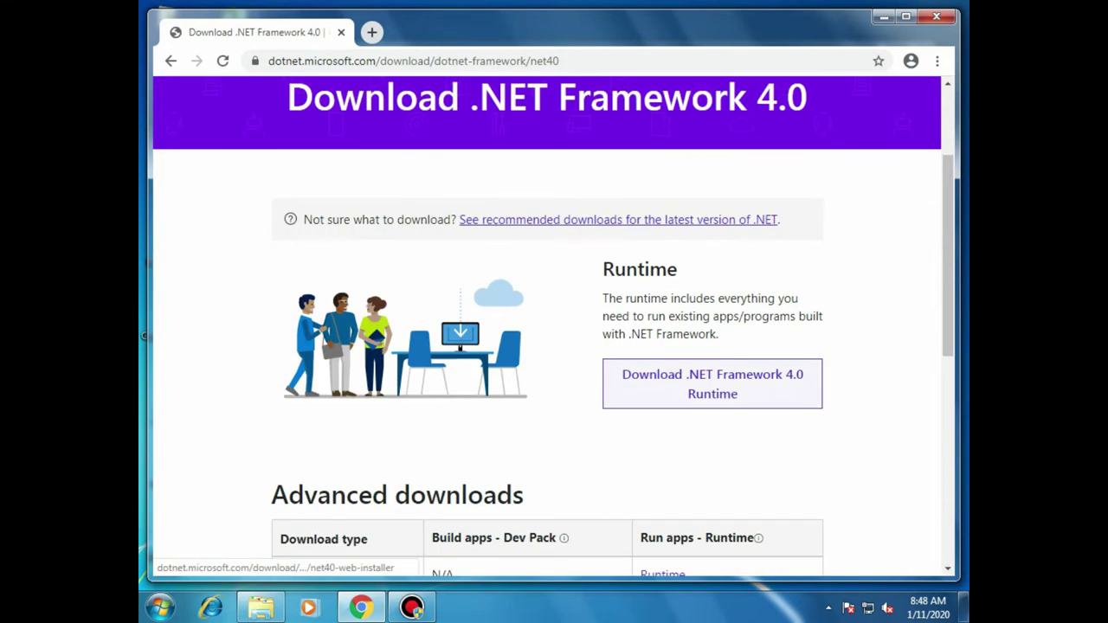
scroll(548, 329, down, 1)
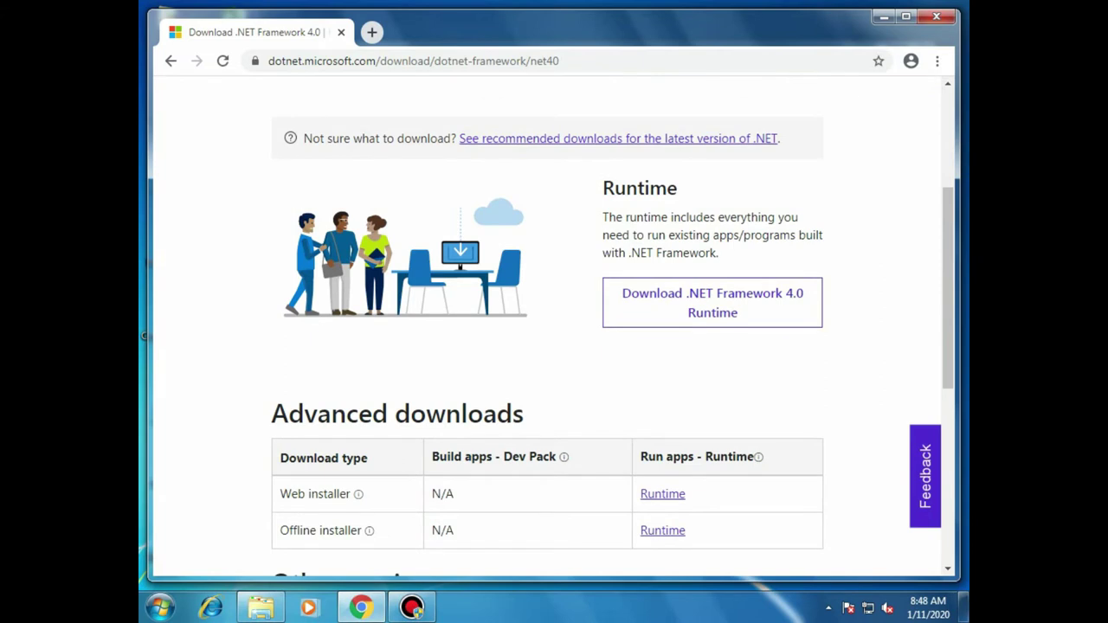
click(713, 302)
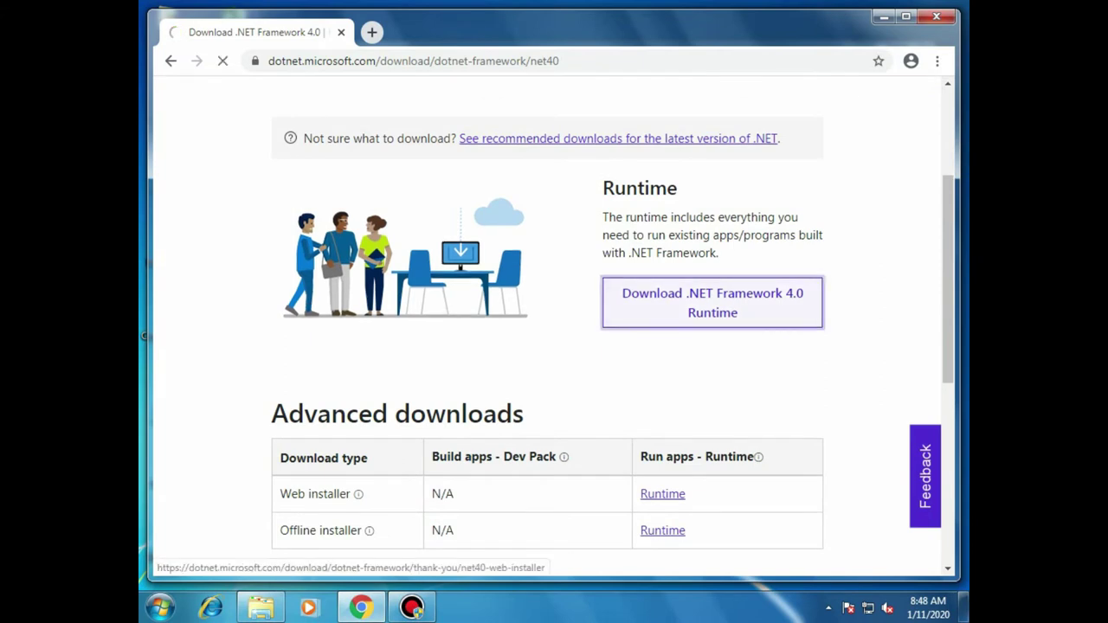
scroll(548, 329, down, 5)
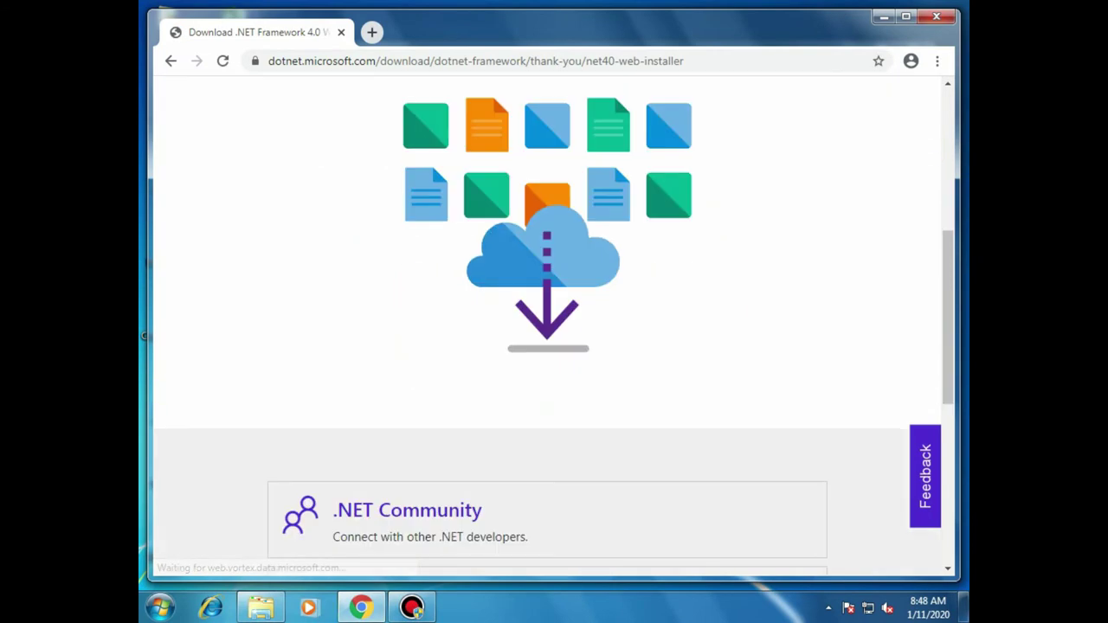
scroll(547, 329, down, 1)
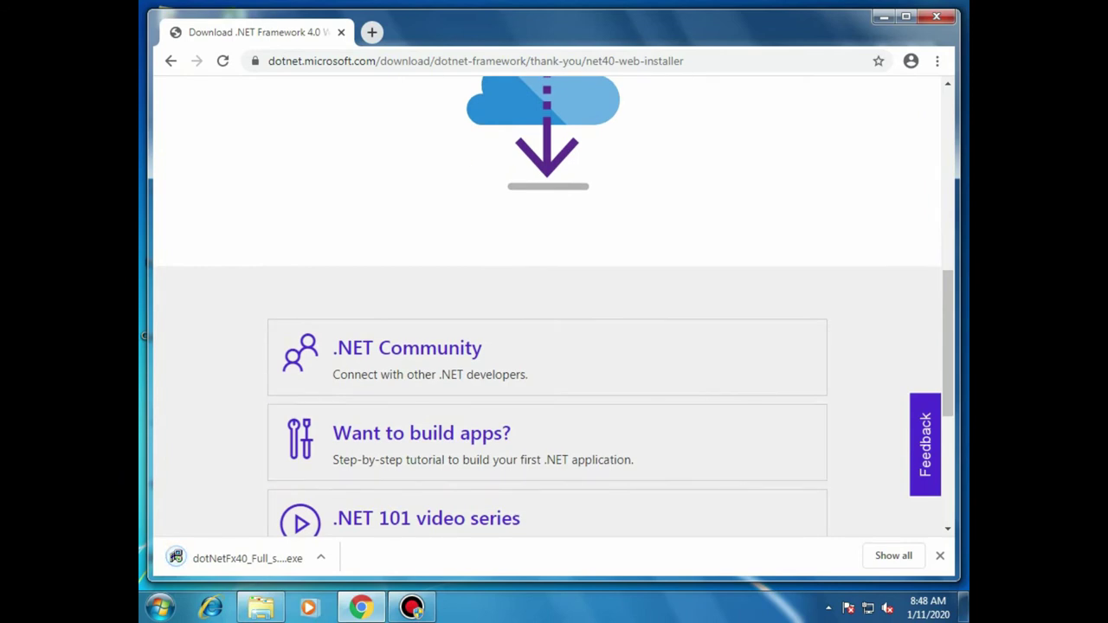
scroll(547, 329, down, 3)
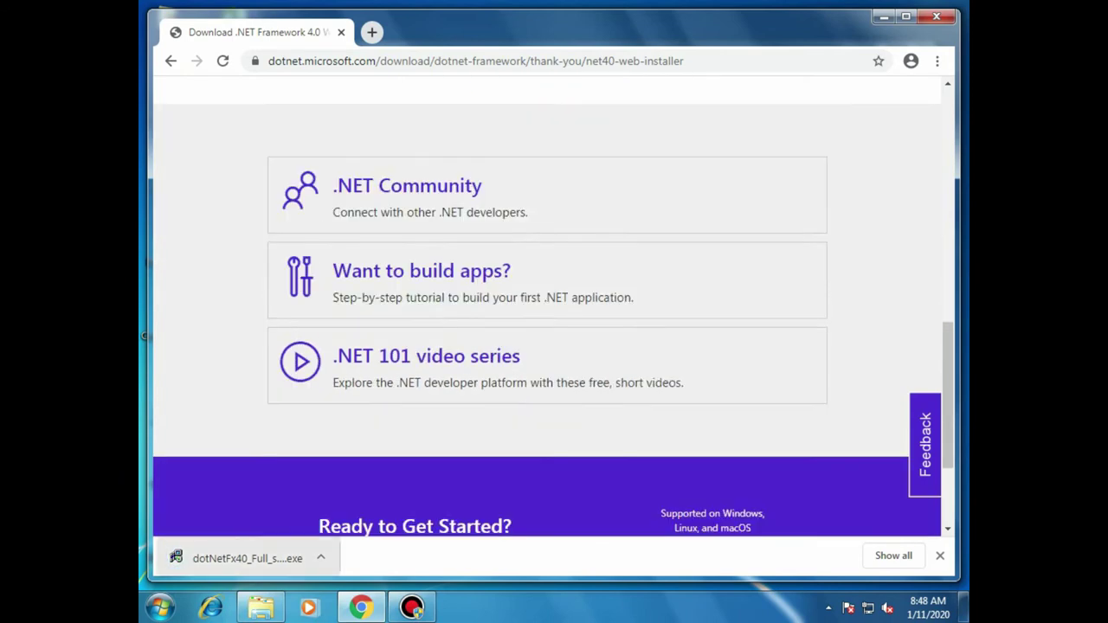
Launch the downloaded dotNetFx40_Full installer and minimize the Explorer window behind its splash screen.
click(247, 558)
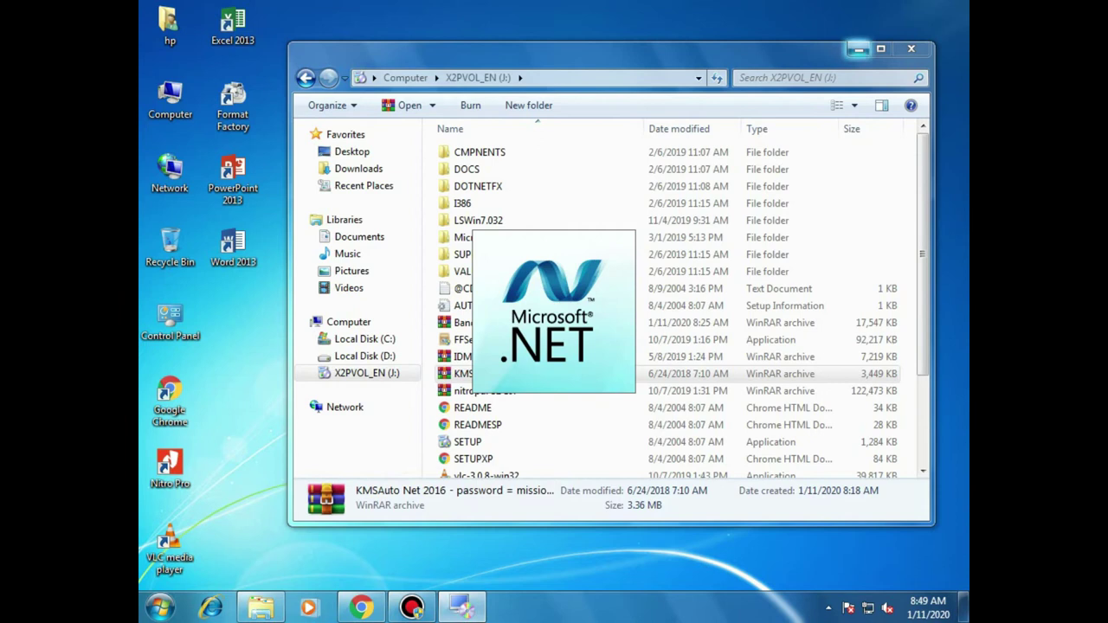
click(859, 50)
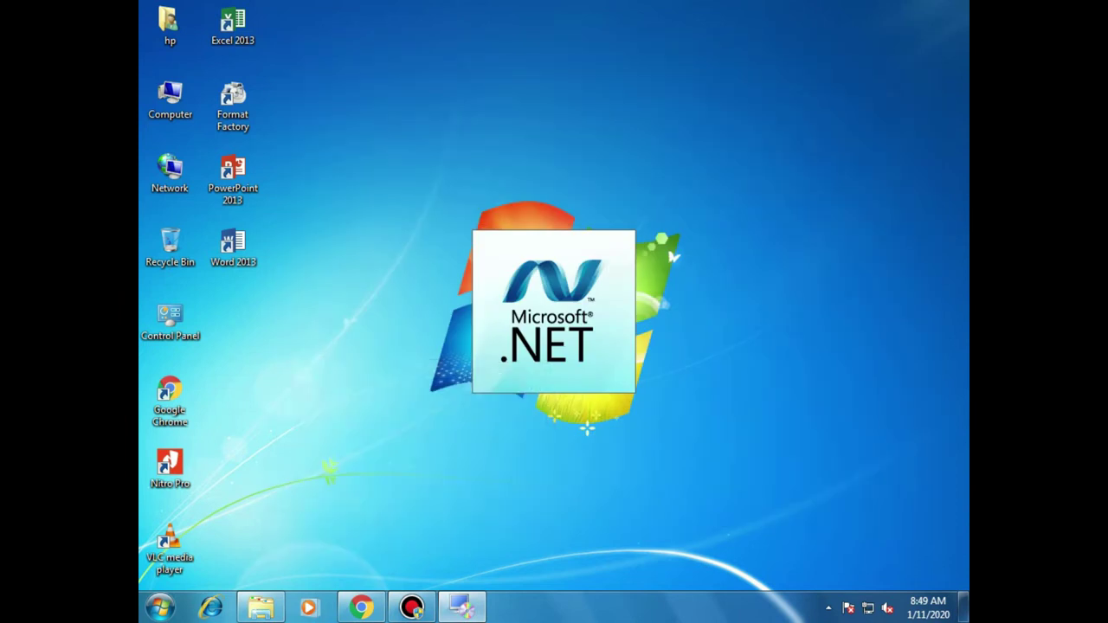
mouse_move(413, 607)
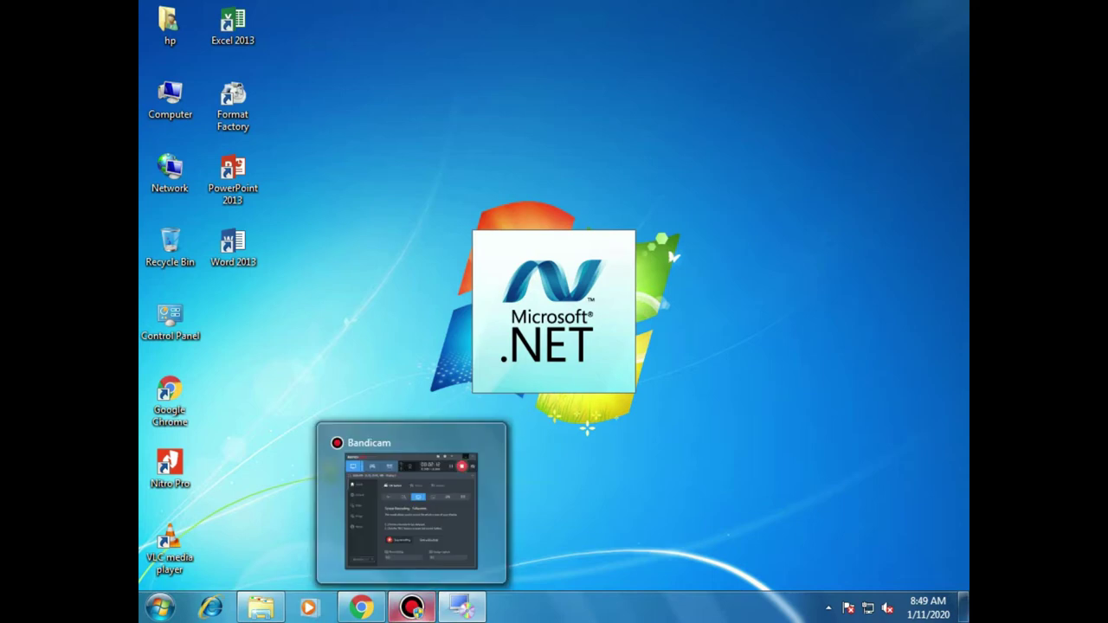
mouse_move(412, 511)
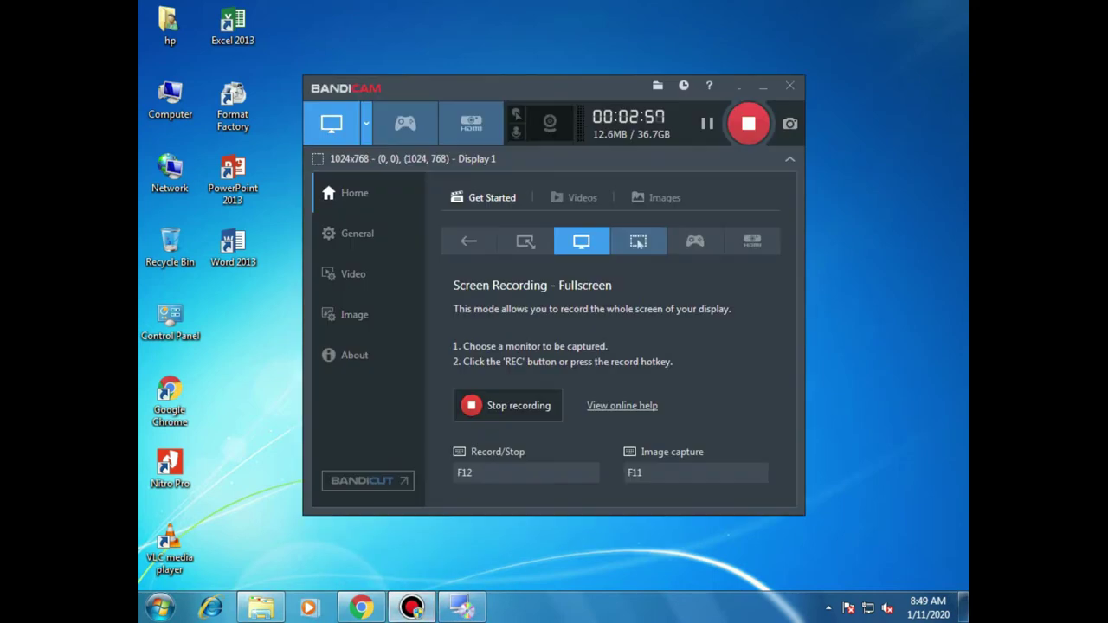
click(412, 607)
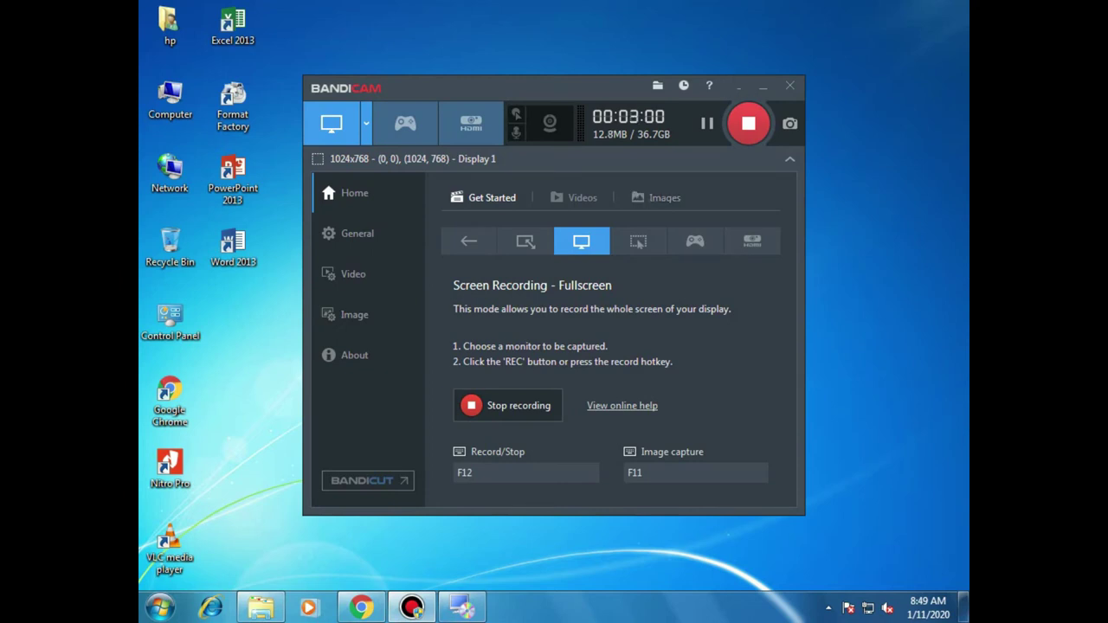
click(763, 86)
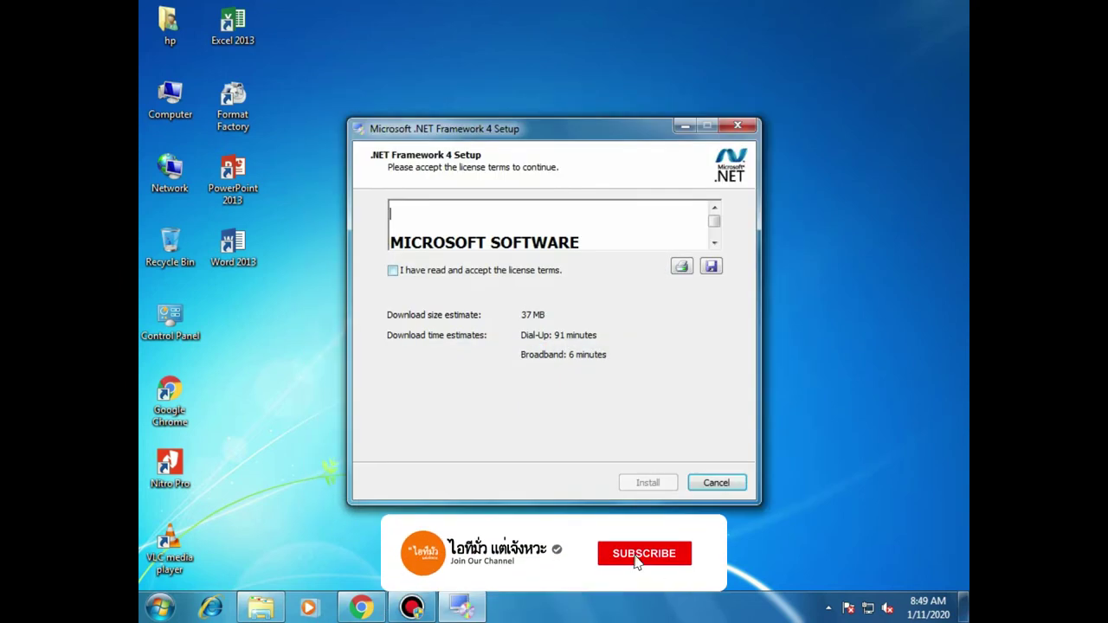
Accept the license terms, install .NET Framework 4 and finish the setup.
click(394, 271)
click(648, 483)
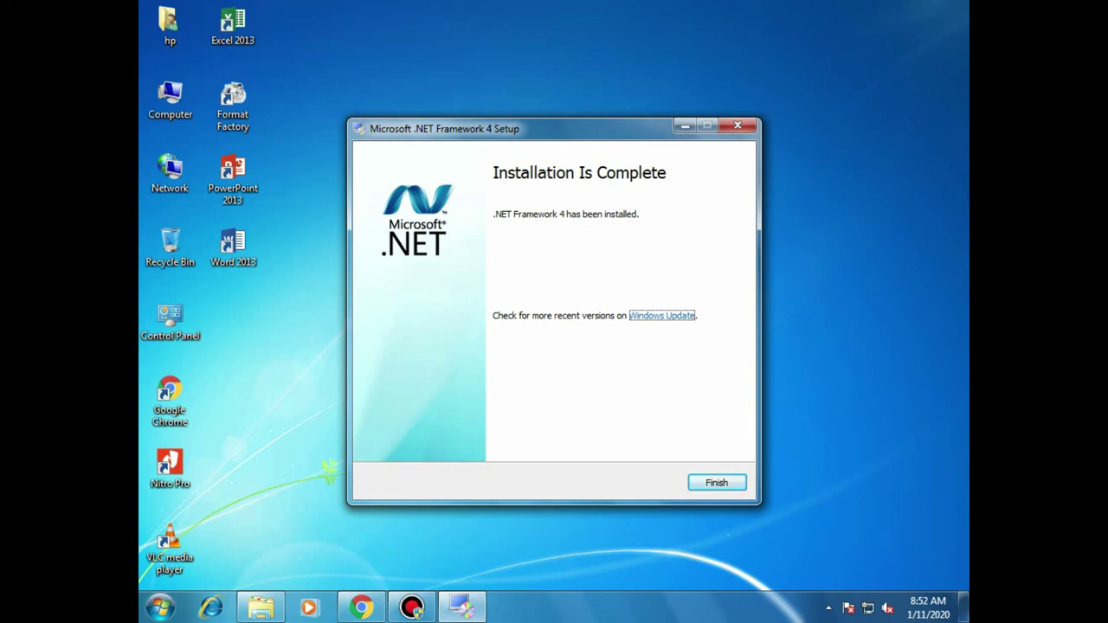
click(717, 482)
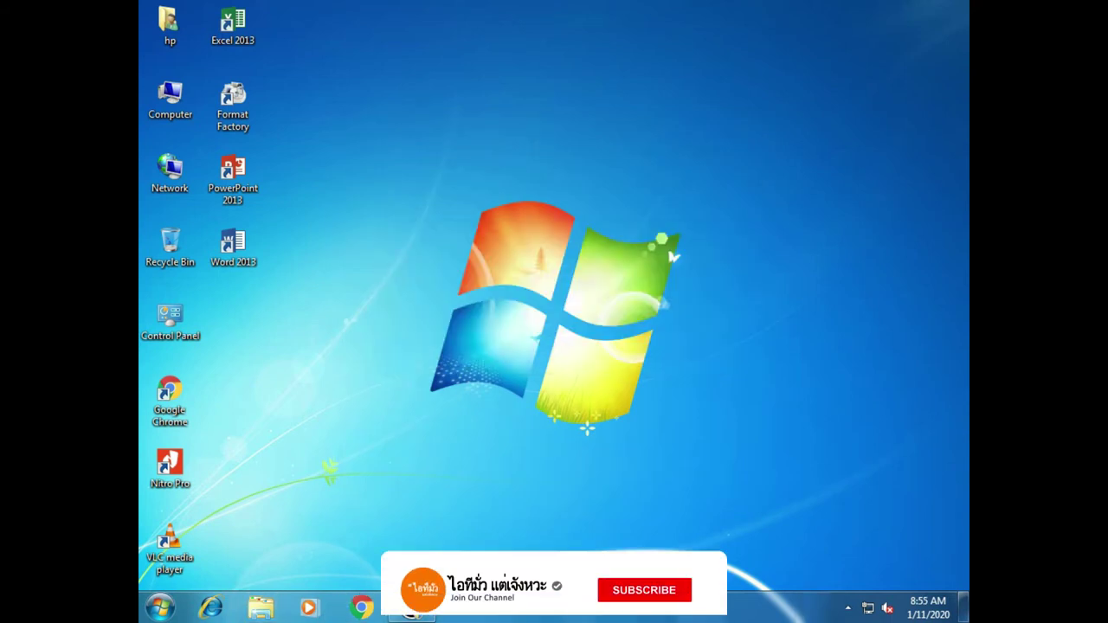
right_click(501, 173)
click(527, 219)
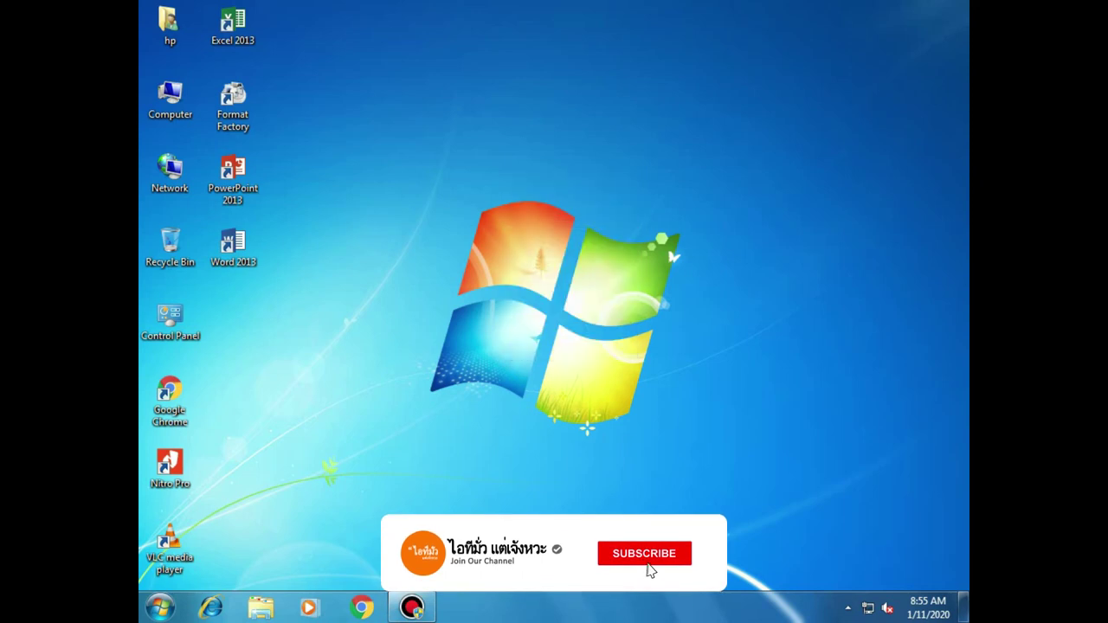
Open drive X2PVOL_EN (J:) in Explorer and copy the archive password out of the KMSAuto Net 2016 archive's file name.
click(260, 608)
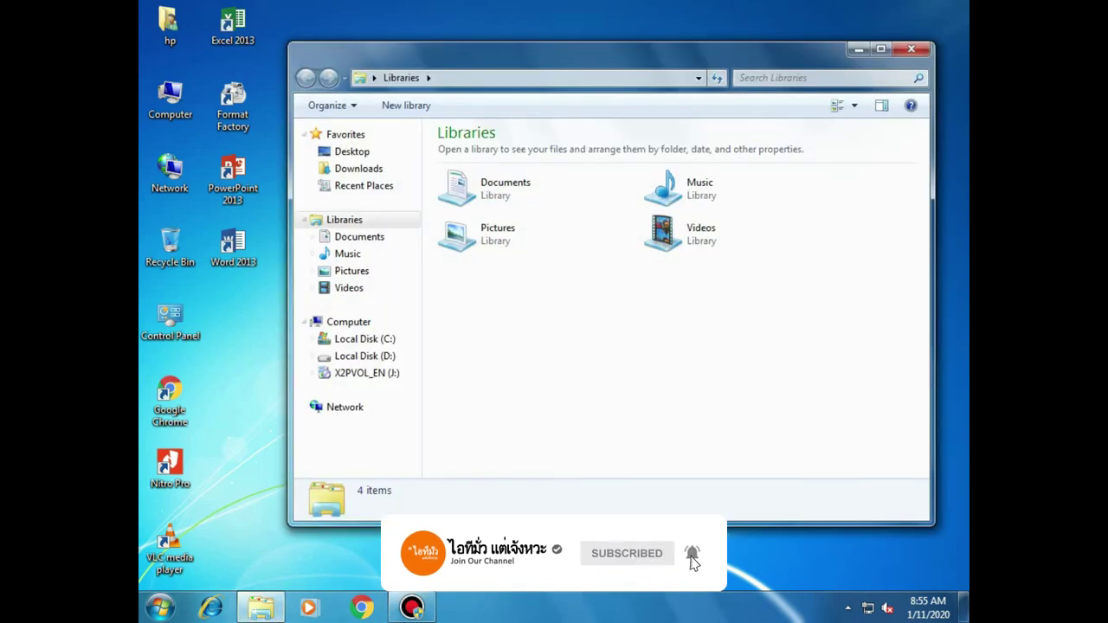
click(366, 373)
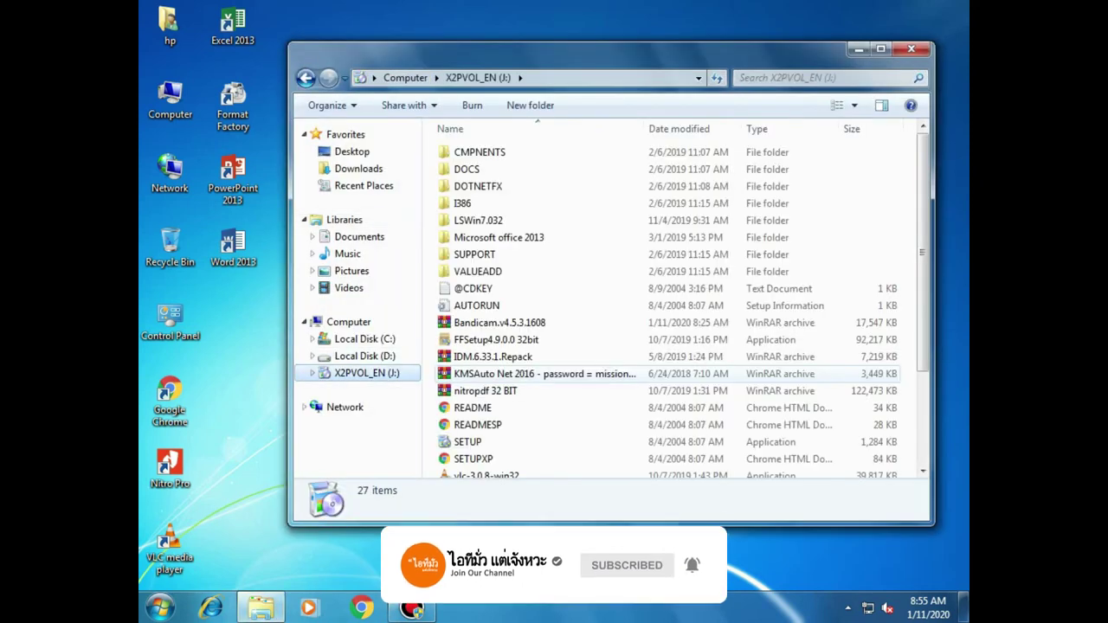
click(544, 373)
right_click(573, 374)
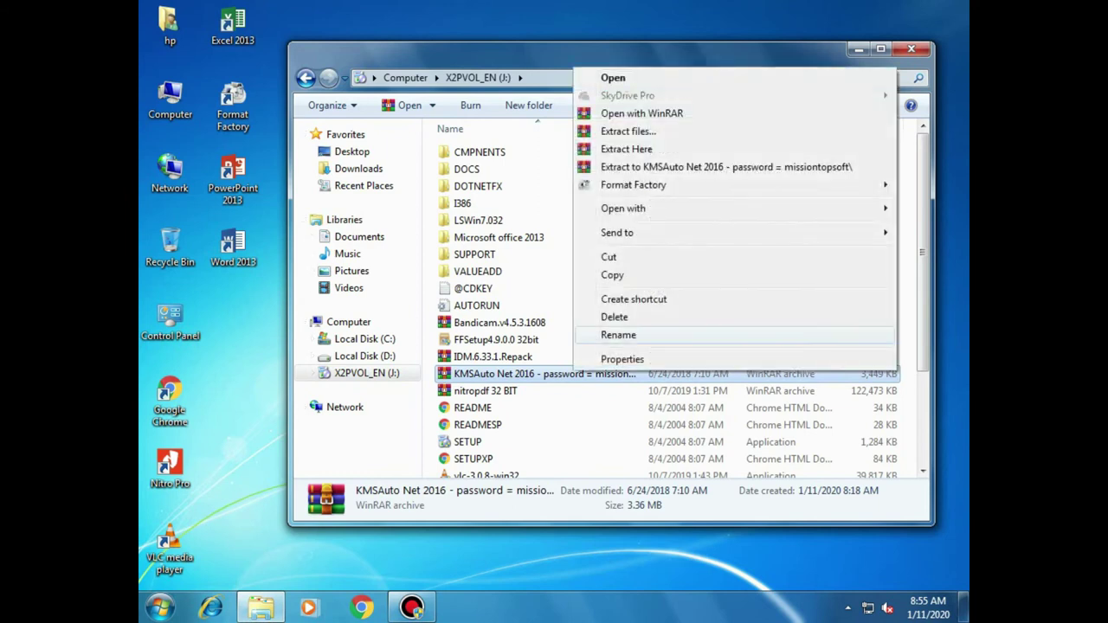
click(607, 335)
double_click(627, 373)
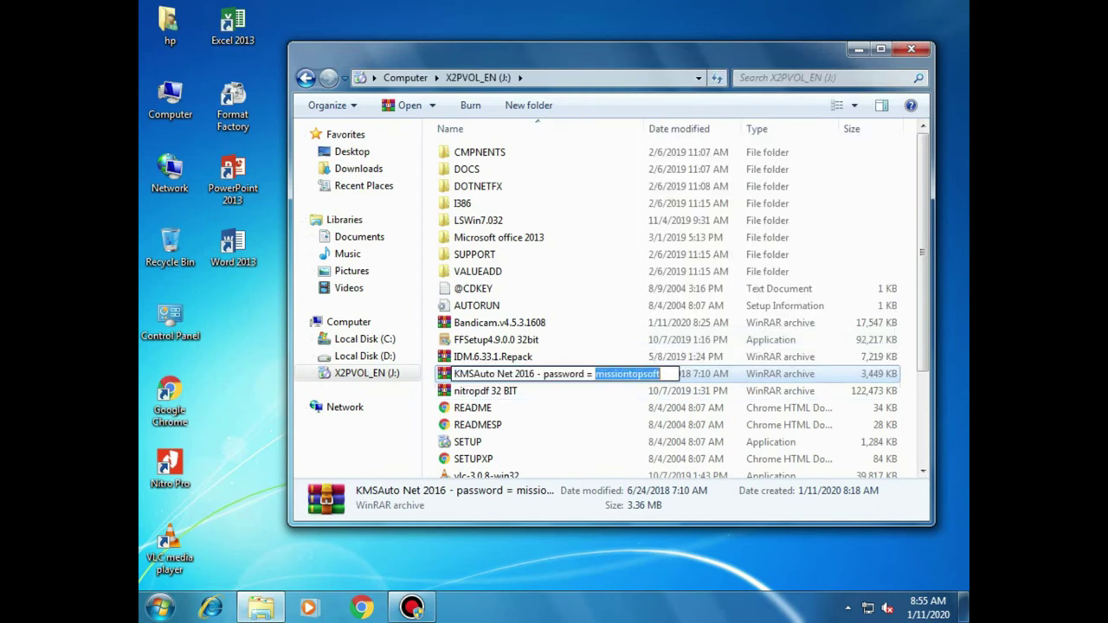
right_click(647, 374)
click(682, 205)
click(606, 390)
Open the KMSAuto Net 2016 archive and launch KMSAuto Net.exe from its folder, pasting the archive password.
double_click(606, 373)
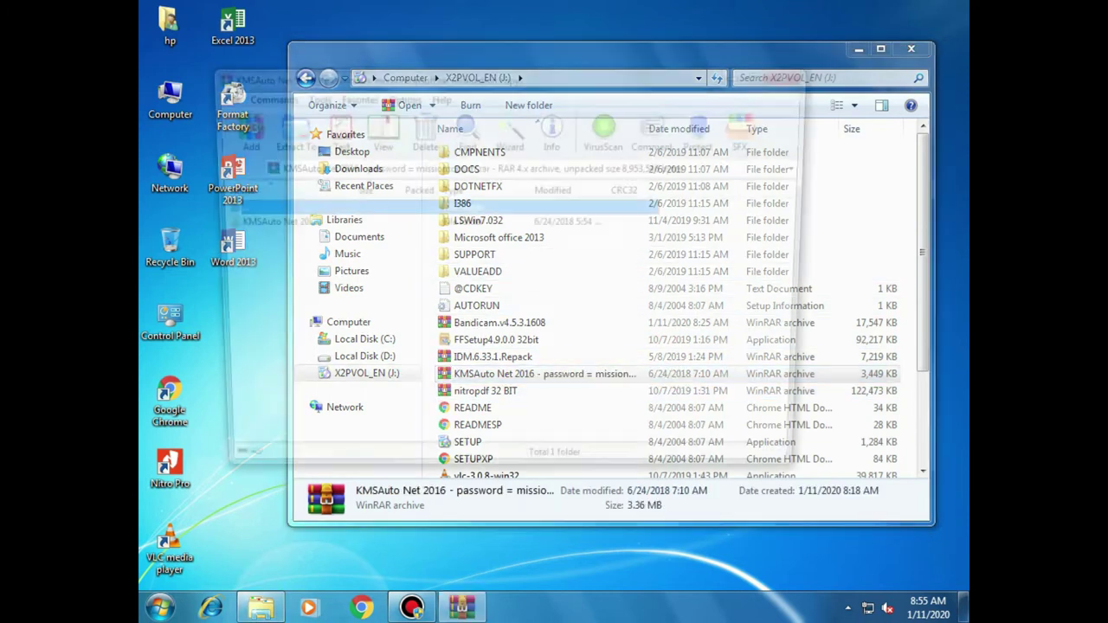
double_click(263, 223)
double_click(263, 238)
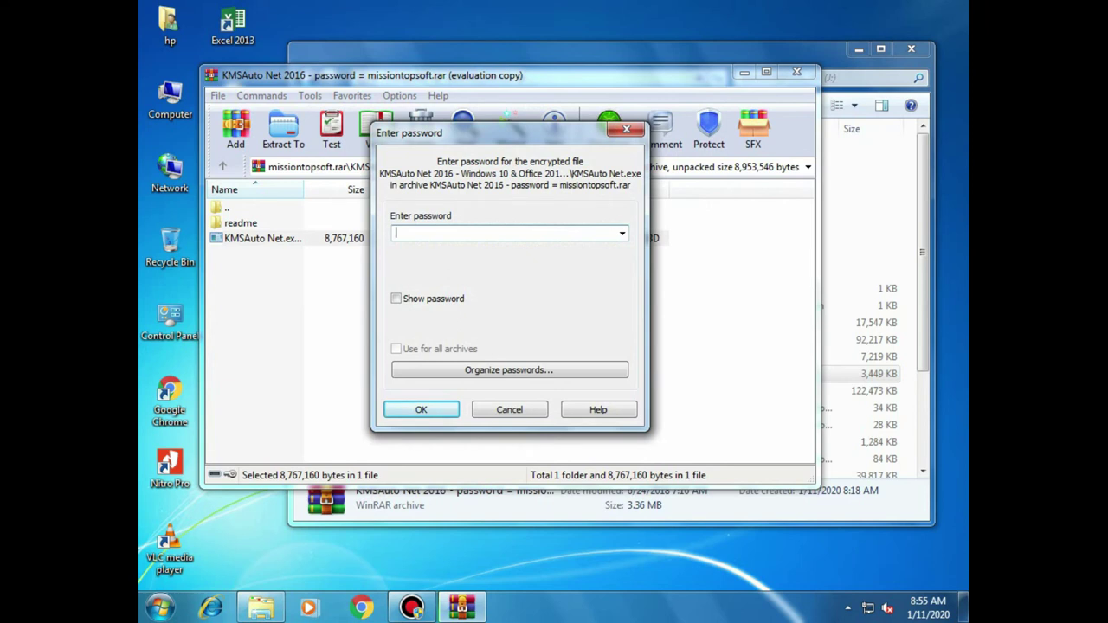
right_click(490, 232)
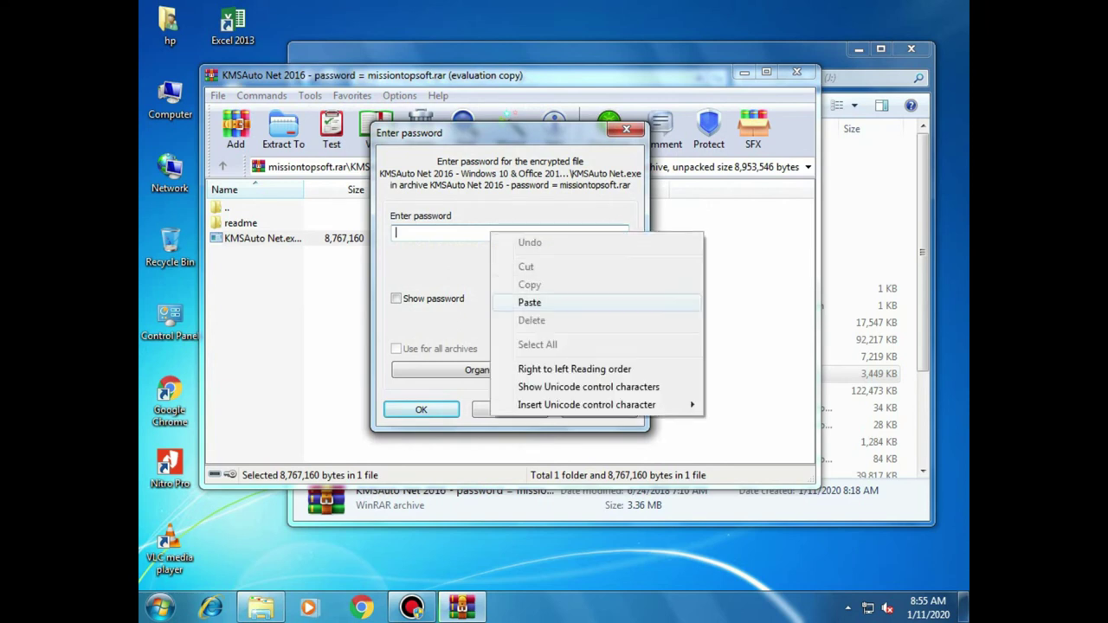
click(530, 302)
click(421, 409)
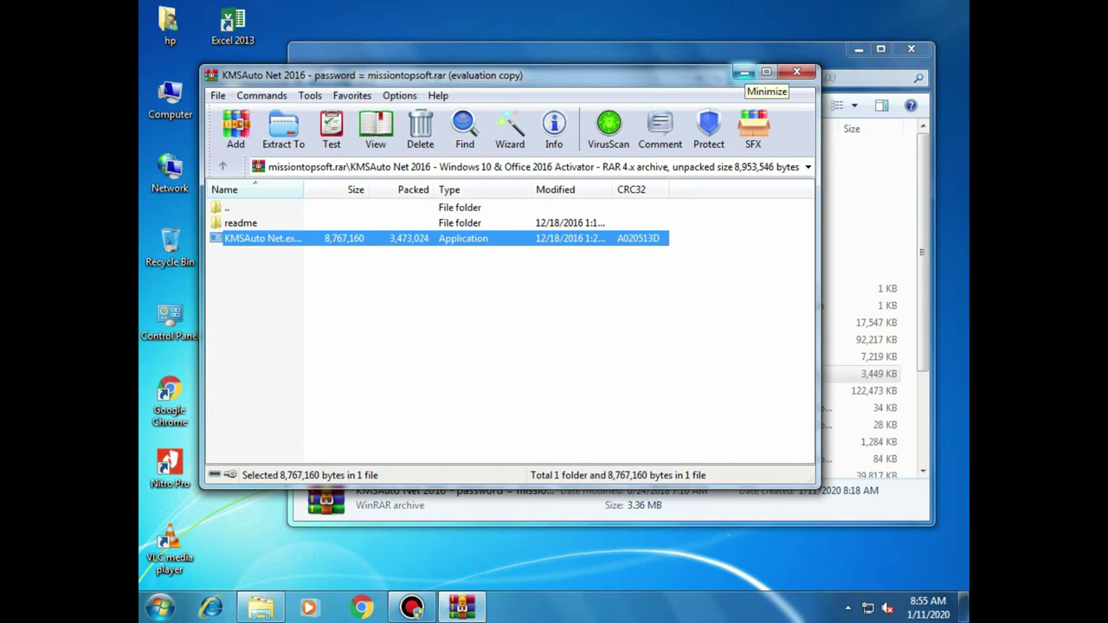
Minimize the WinRAR and Explorer windows, close the text window behind KMSAuto Net and move the tool's window clear of the desktop icons.
click(745, 72)
click(858, 48)
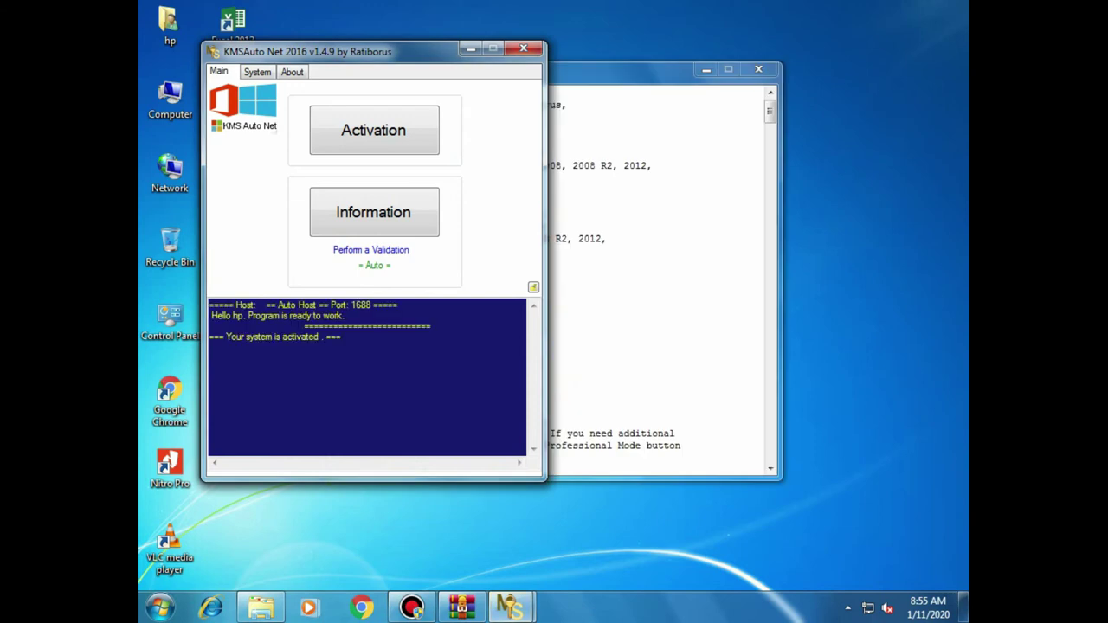
click(758, 69)
drag(373, 51, 514, 50)
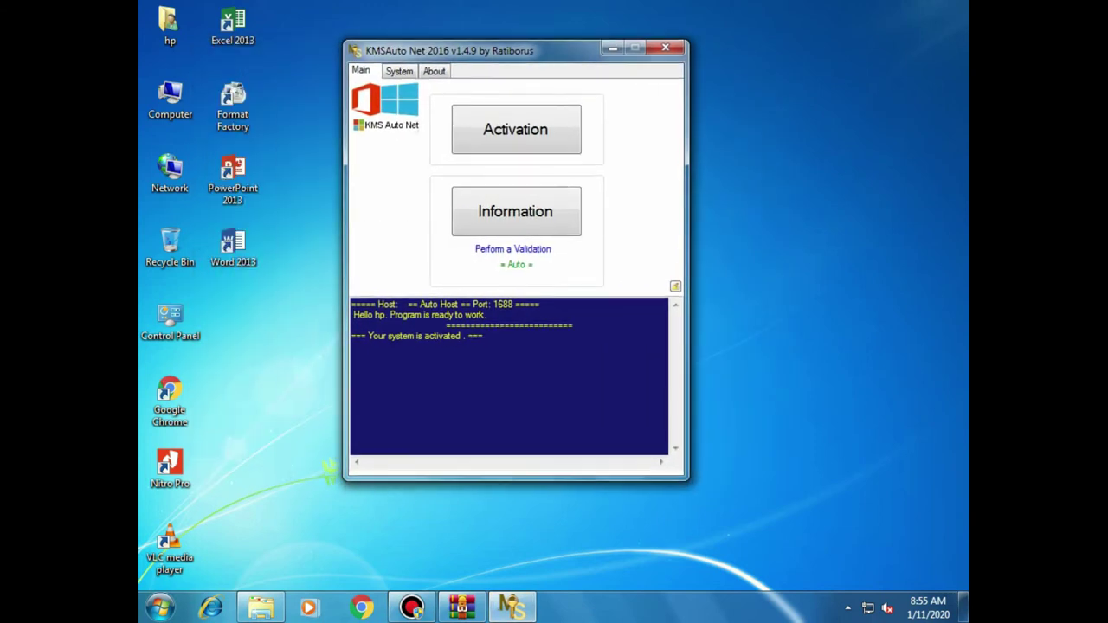
Start Word 2013, dismiss the Activate Office prompt, check the activation status on a blank document's Account page and close Word.
double_click(233, 247)
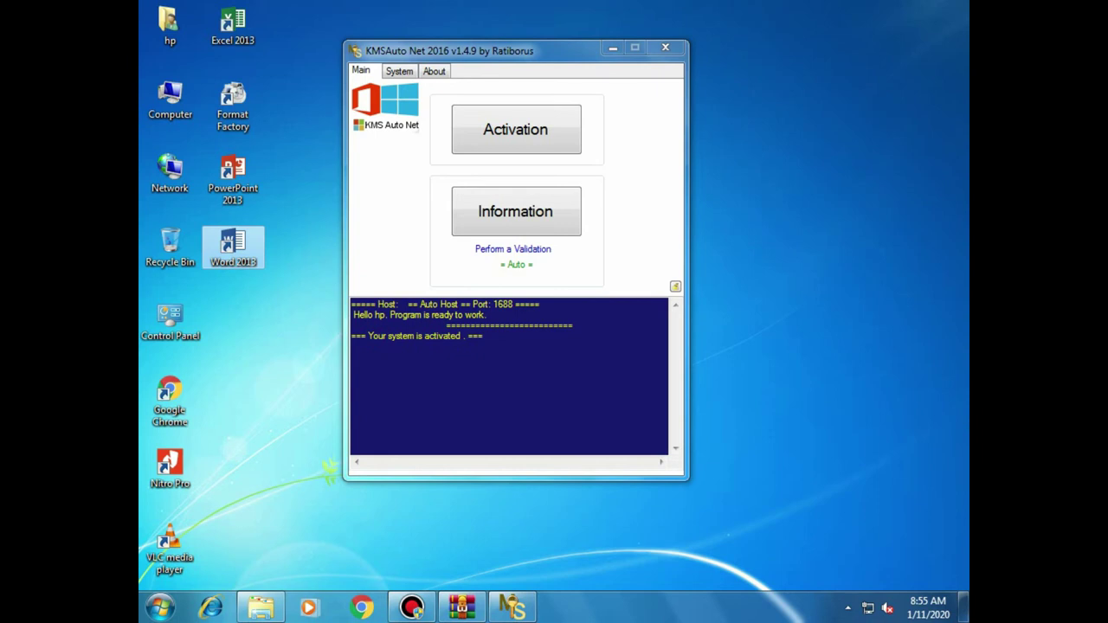
double_click(233, 246)
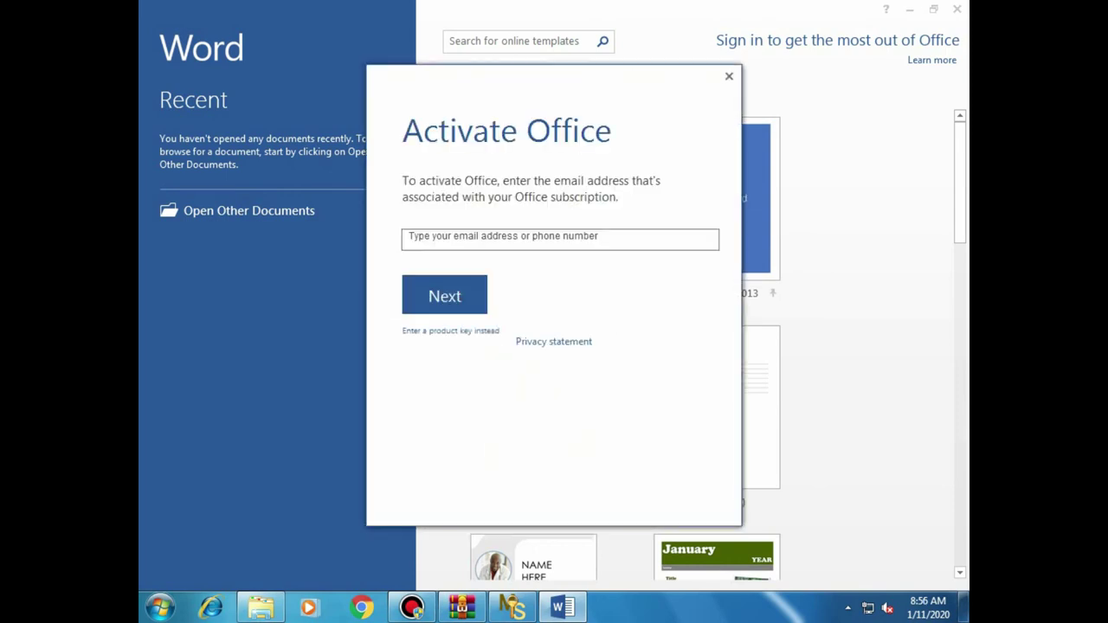
drag(423, 130, 613, 131)
click(729, 76)
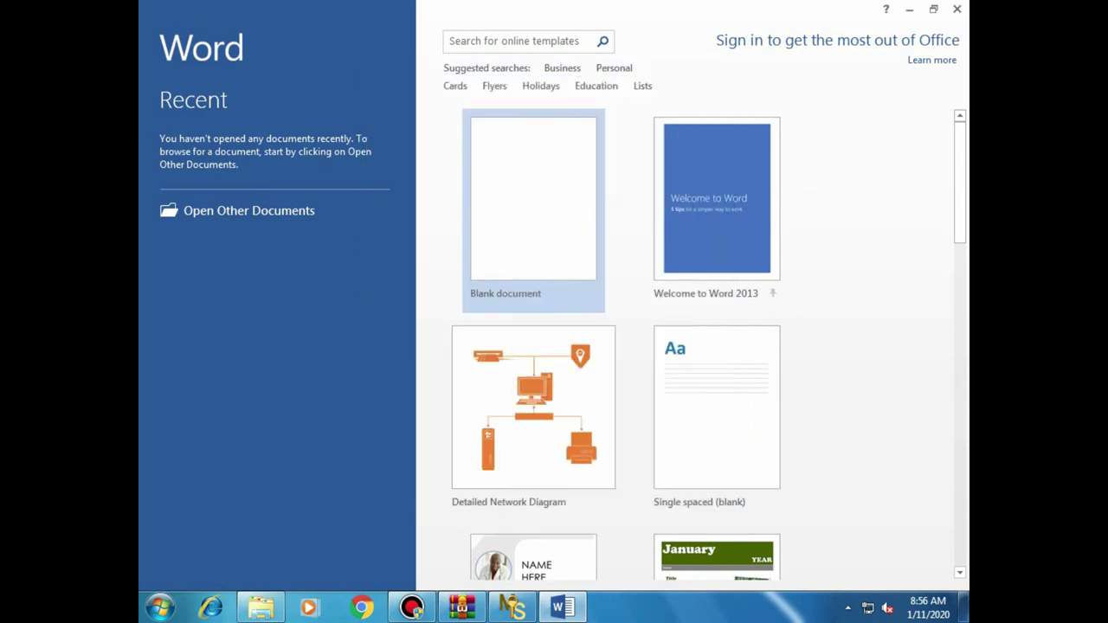
key(Return)
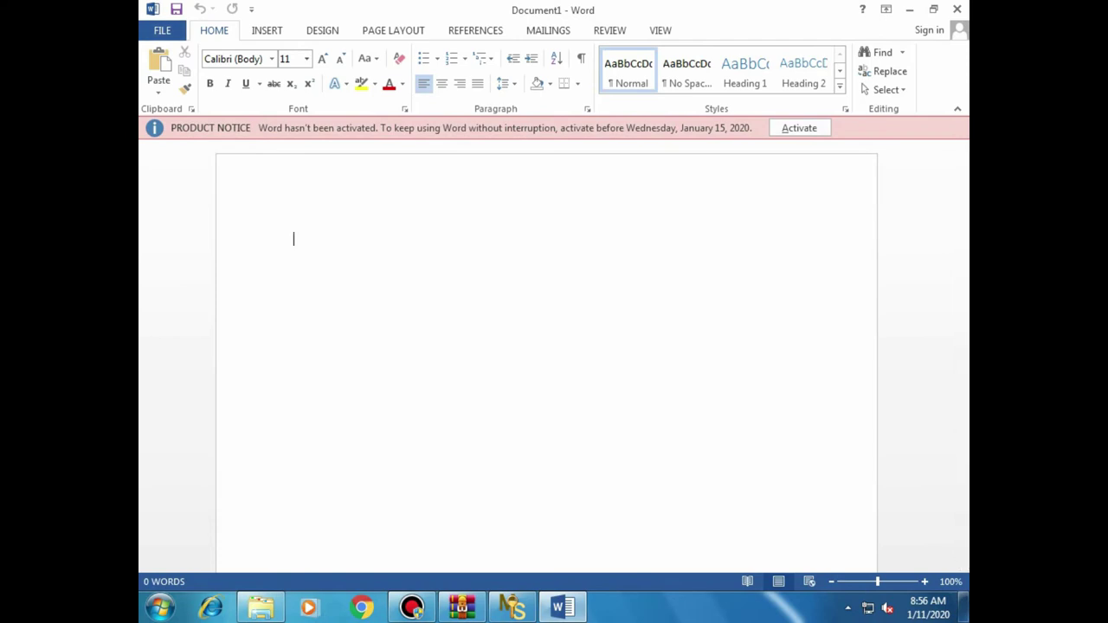
key(ctrl+o)
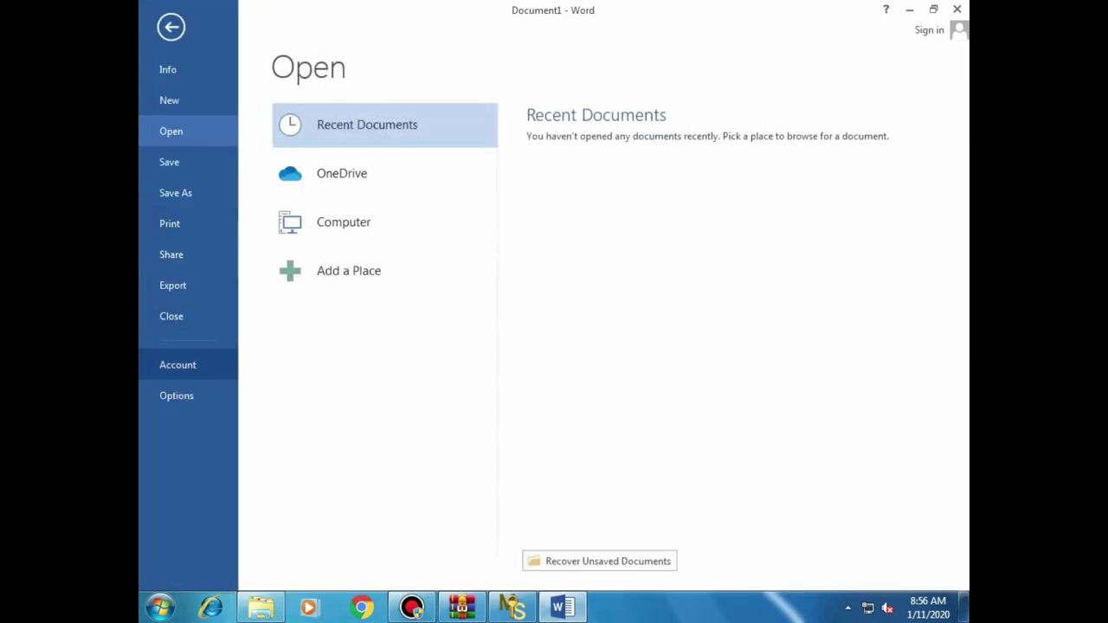
click(178, 365)
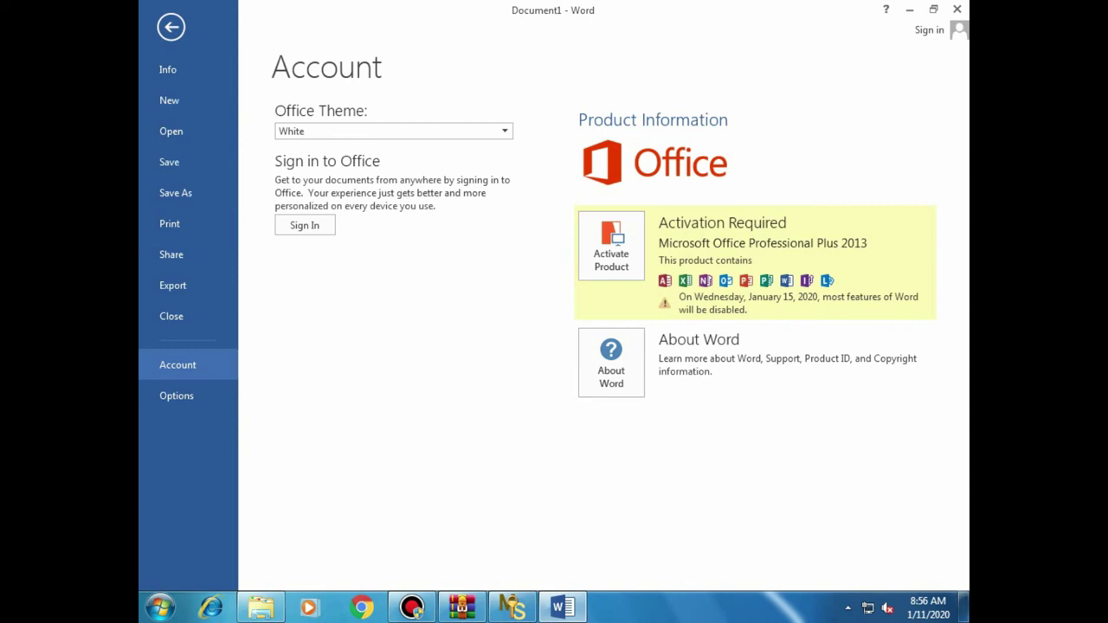
click(957, 9)
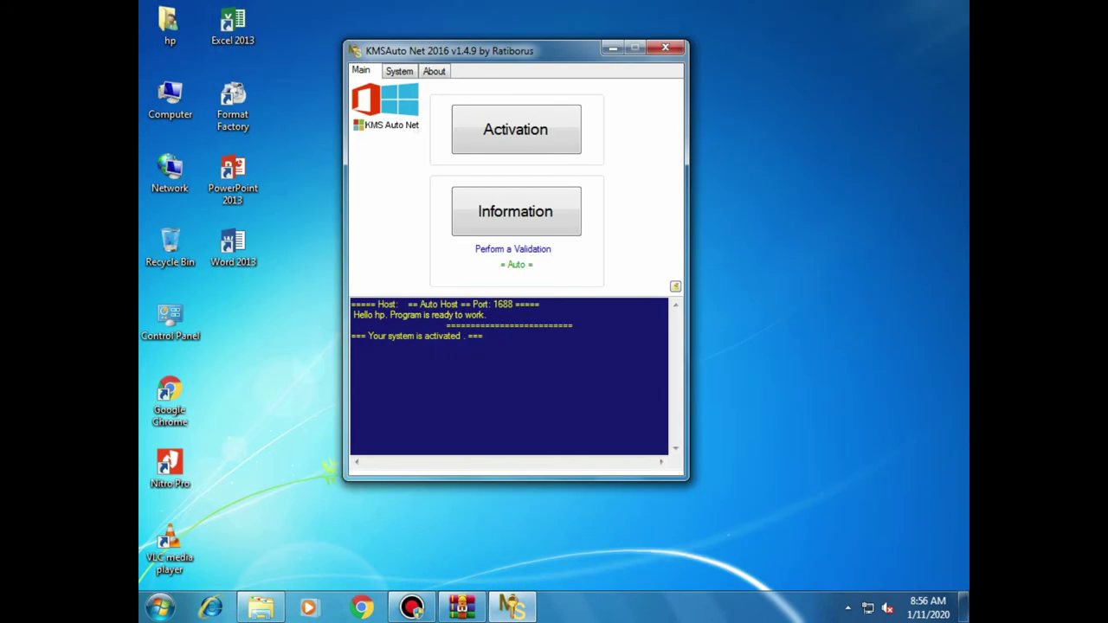
Run Office activation in KMSAuto Net, close the Office Convert dialog, decline the reactivation task and close the tool.
click(507, 147)
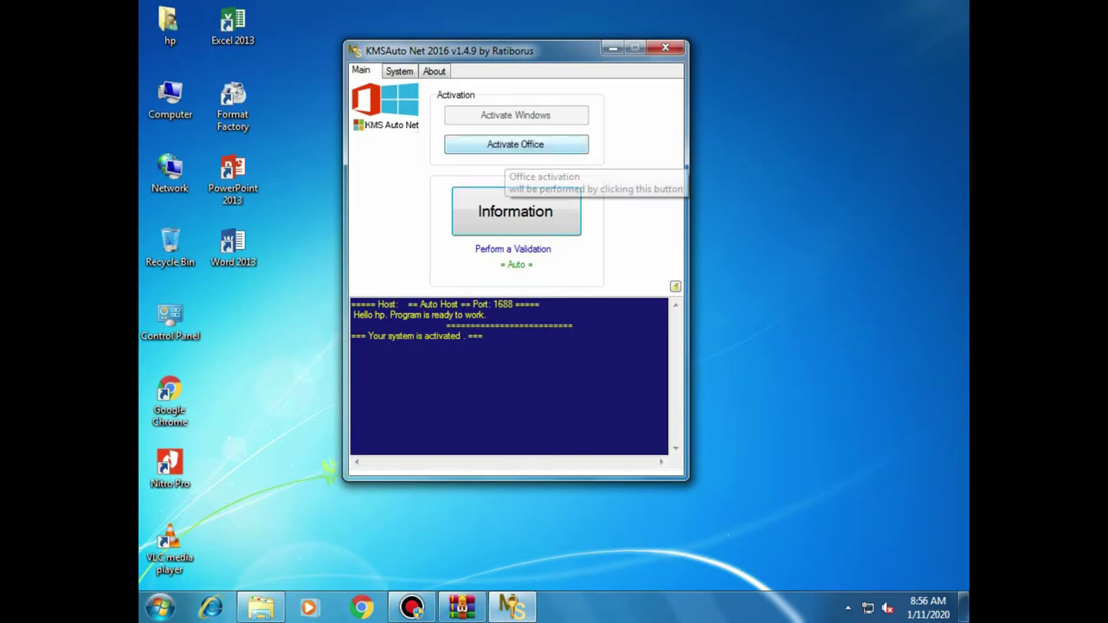
click(508, 147)
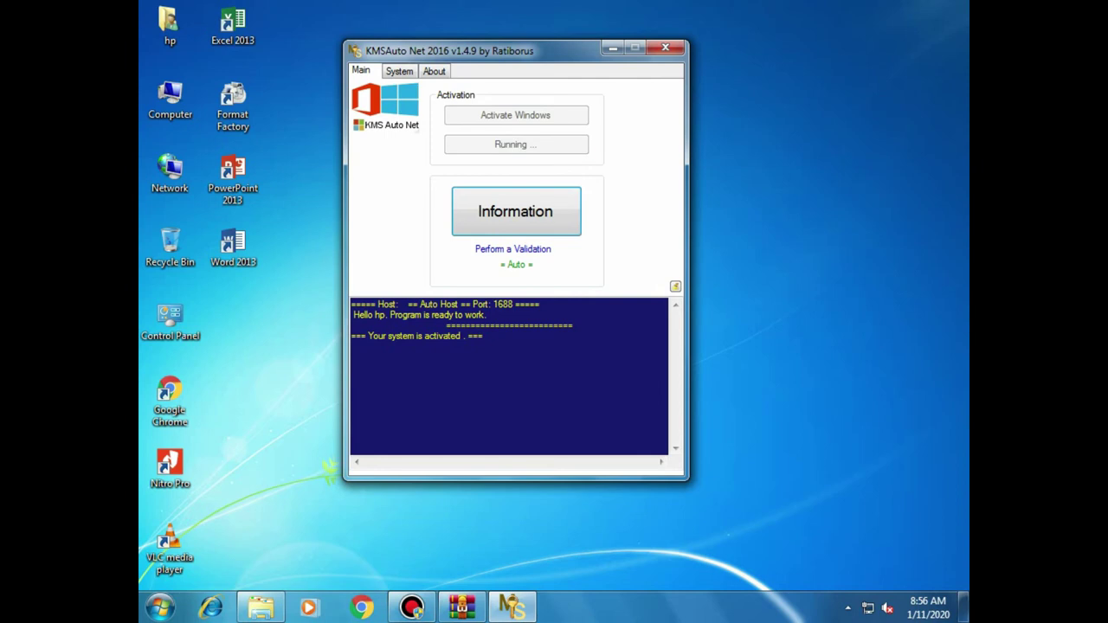
key(Return)
key(Return)
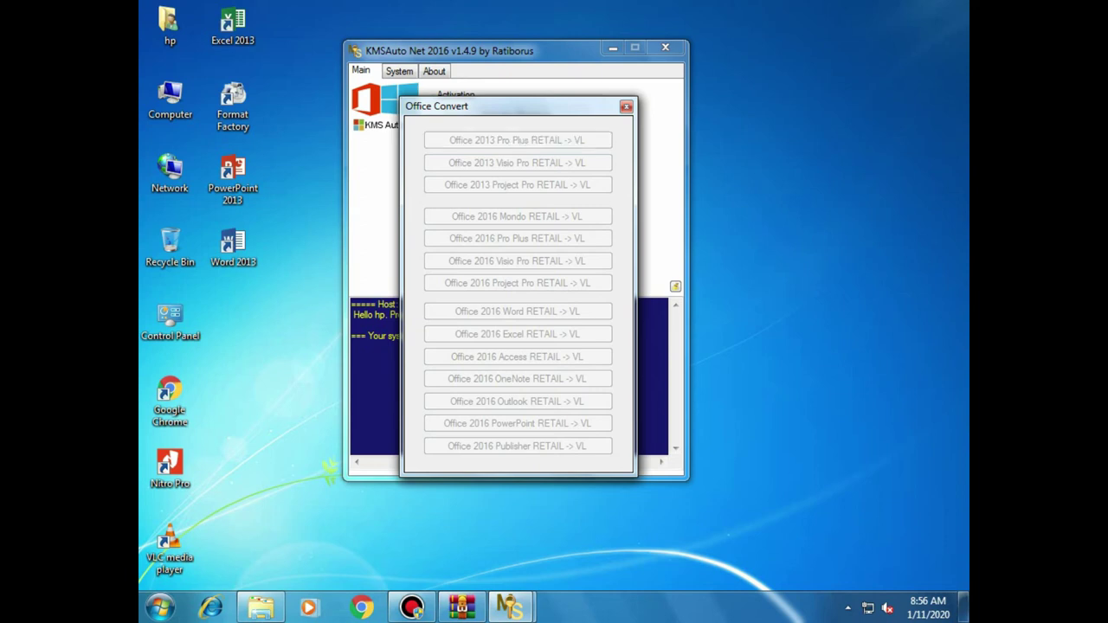
click(626, 105)
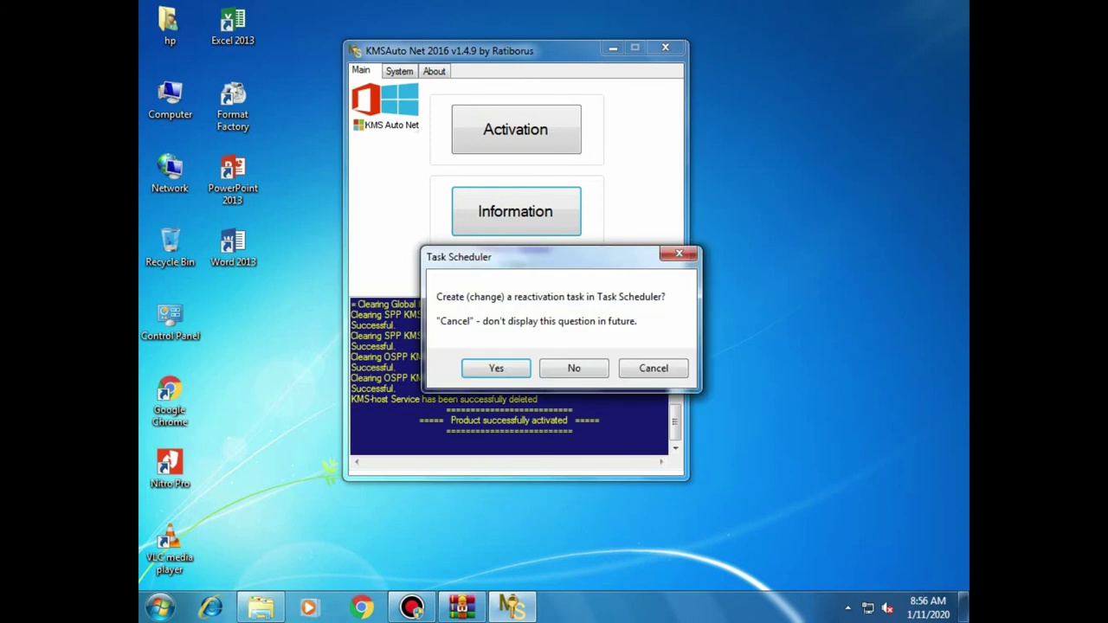
click(574, 368)
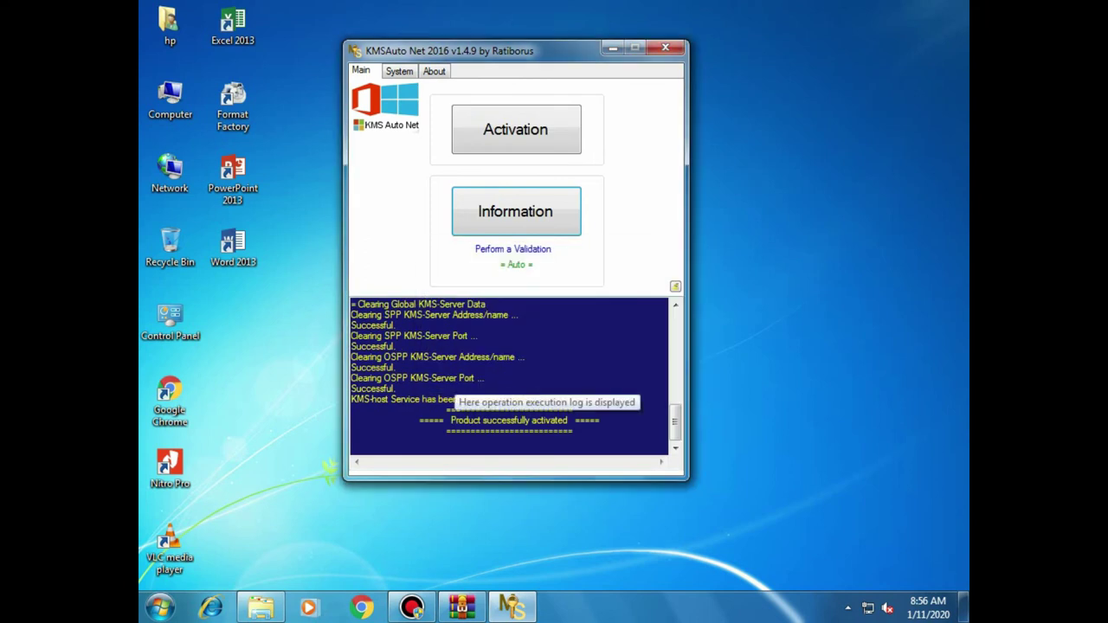
click(665, 47)
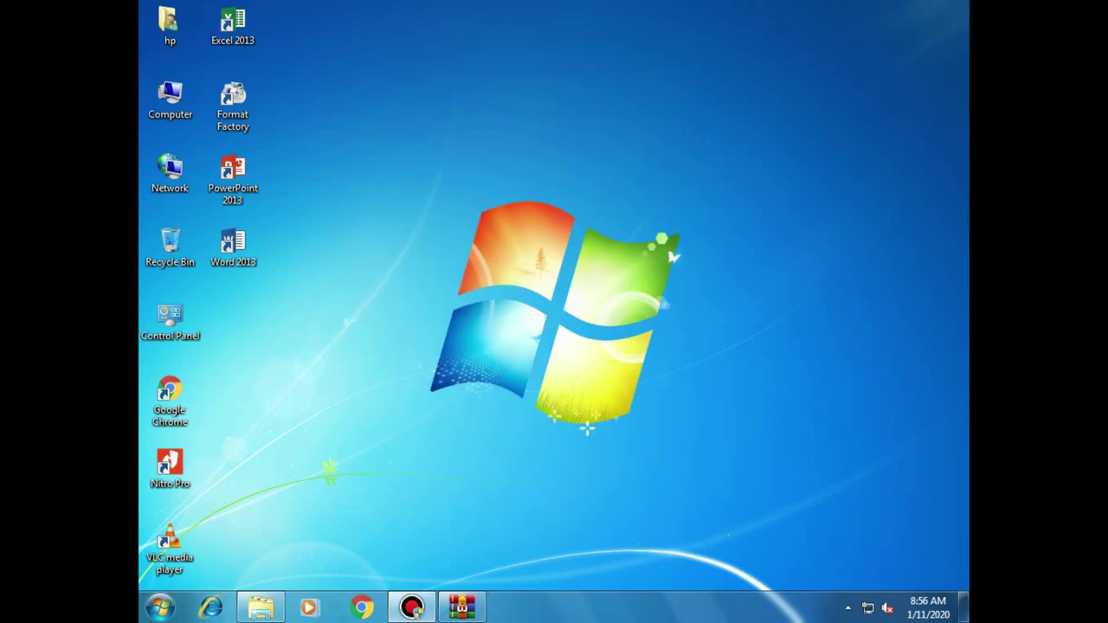
Start Word 2013 with a blank document and accept the Microsoft Office License Agreement.
double_click(233, 247)
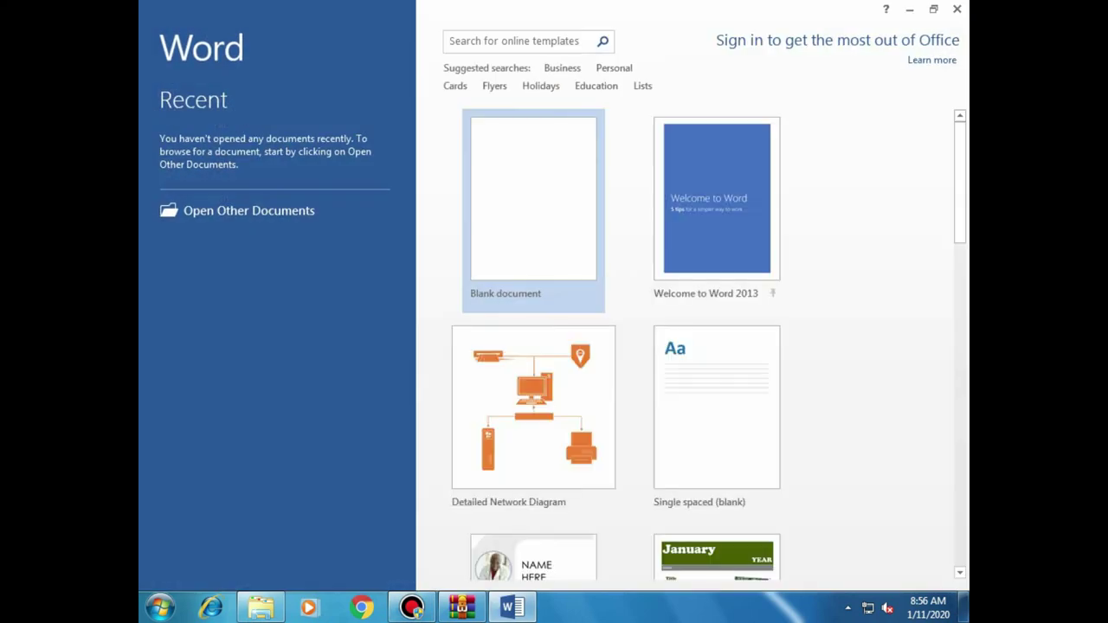
click(533, 210)
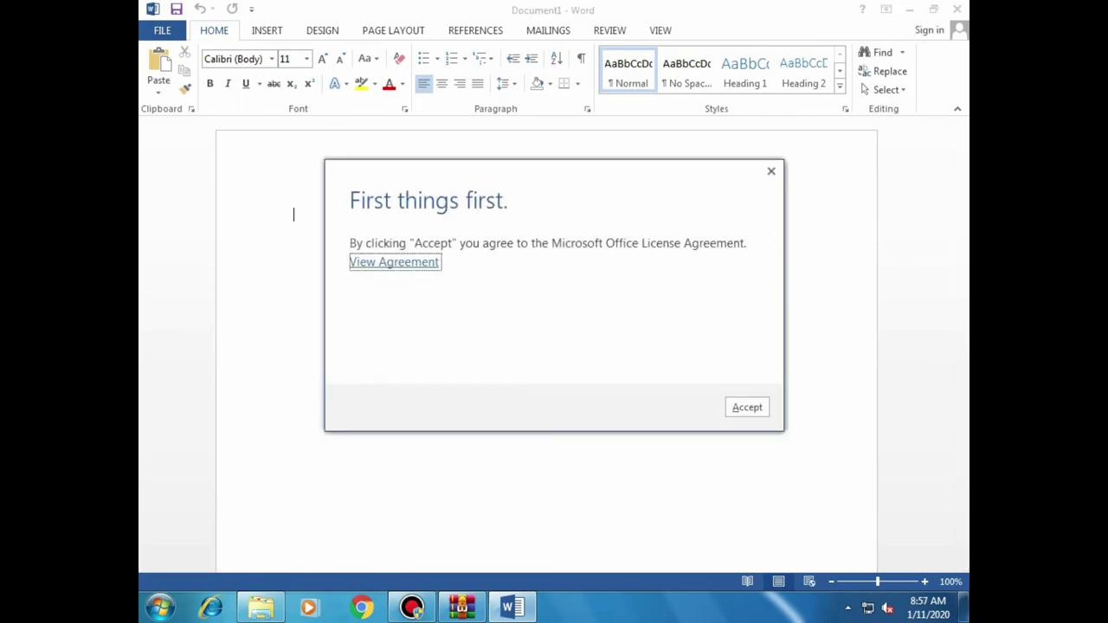
click(747, 407)
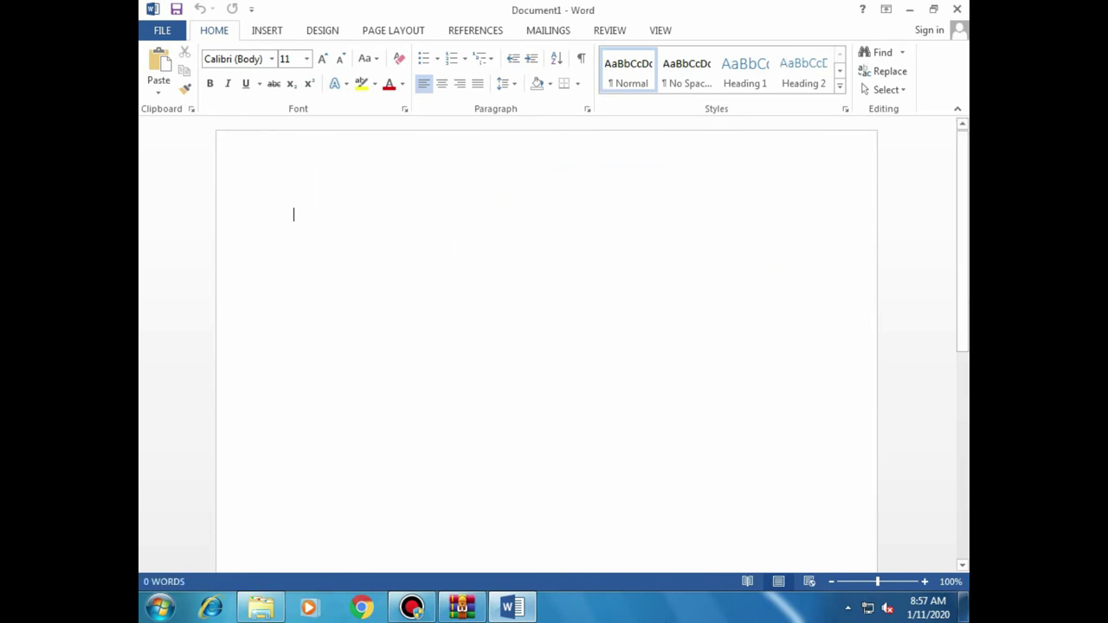
Check the Office product information on Word's Account page, and close Word.
click(161, 30)
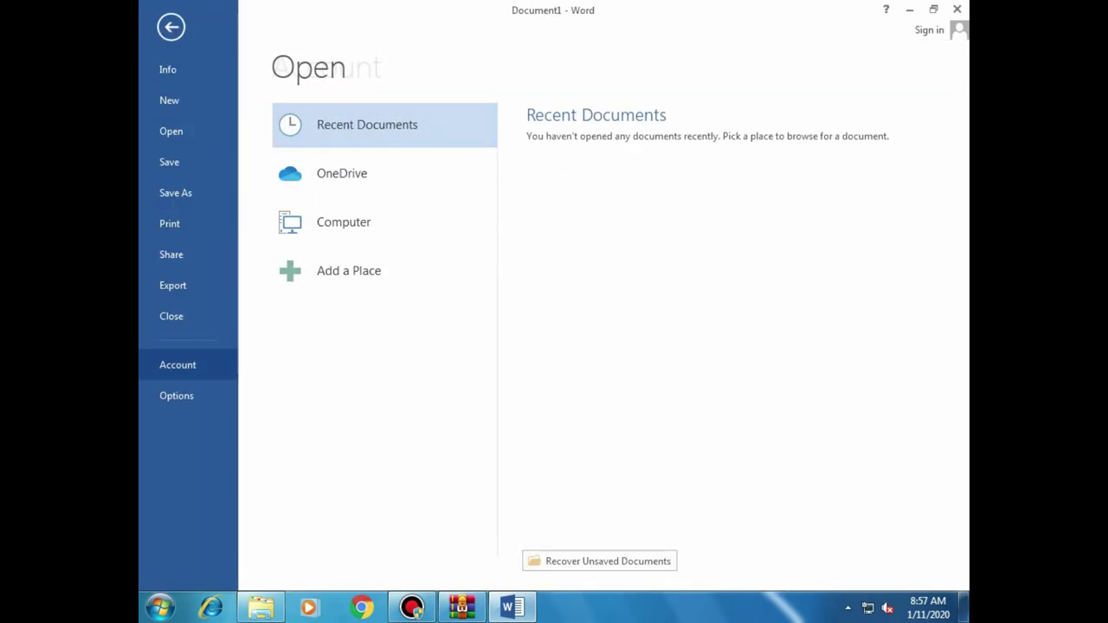
click(177, 364)
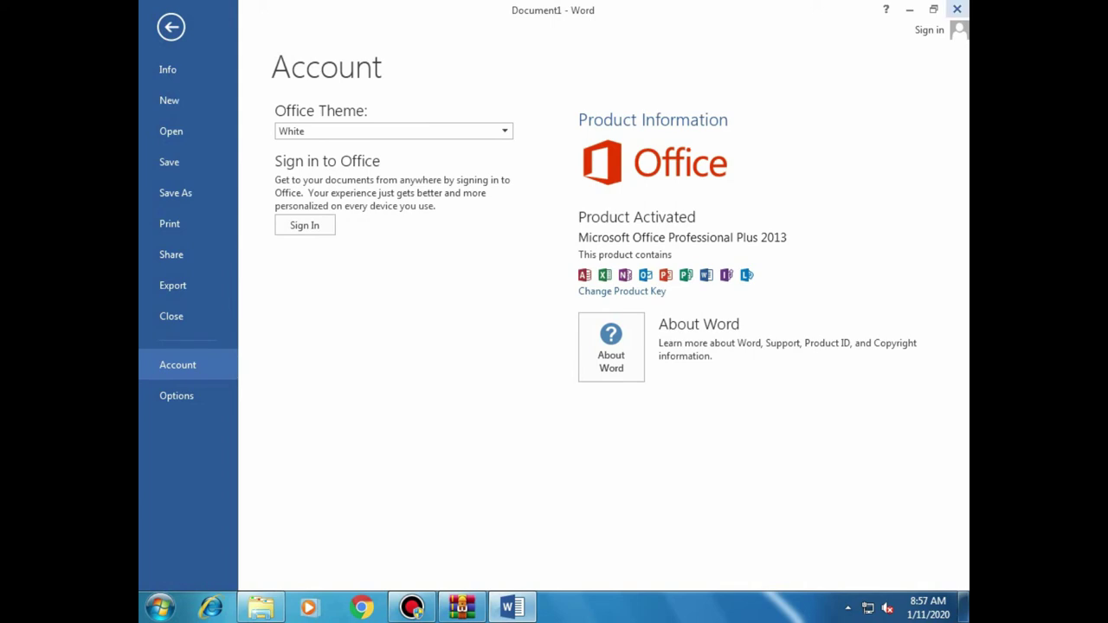
click(957, 9)
Check the Windows activation status in the computer's system properties, and close the window.
right_click(504, 173)
click(546, 219)
right_click(184, 87)
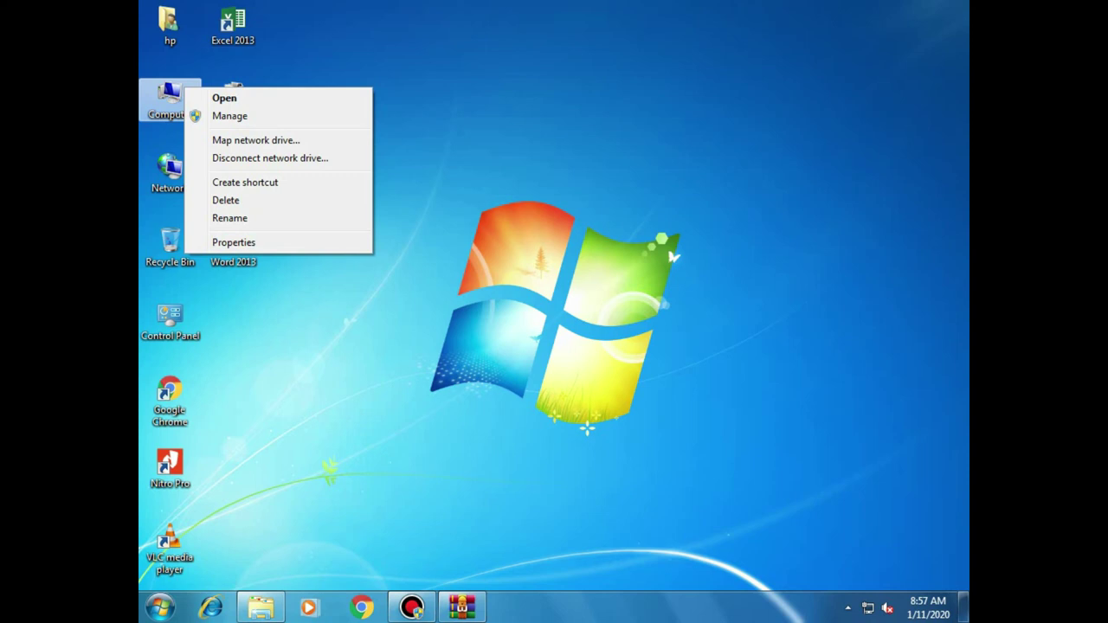
click(234, 243)
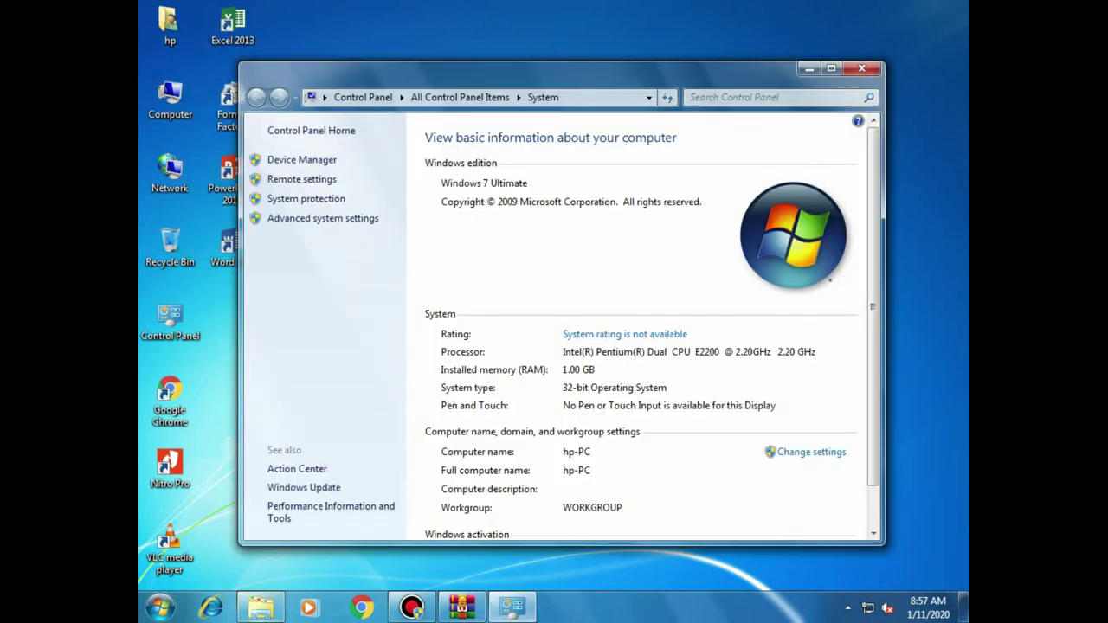
scroll(645, 325, down, 1)
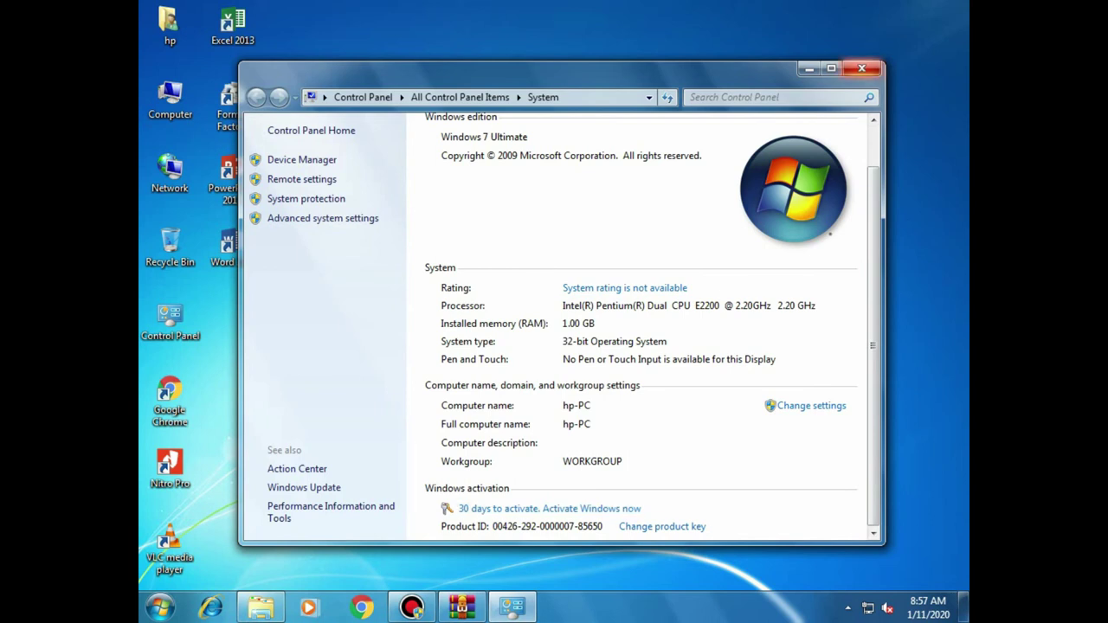
click(862, 68)
Bring up the drive J: folder and close the KMSAuto Net 2016 archive.
click(261, 607)
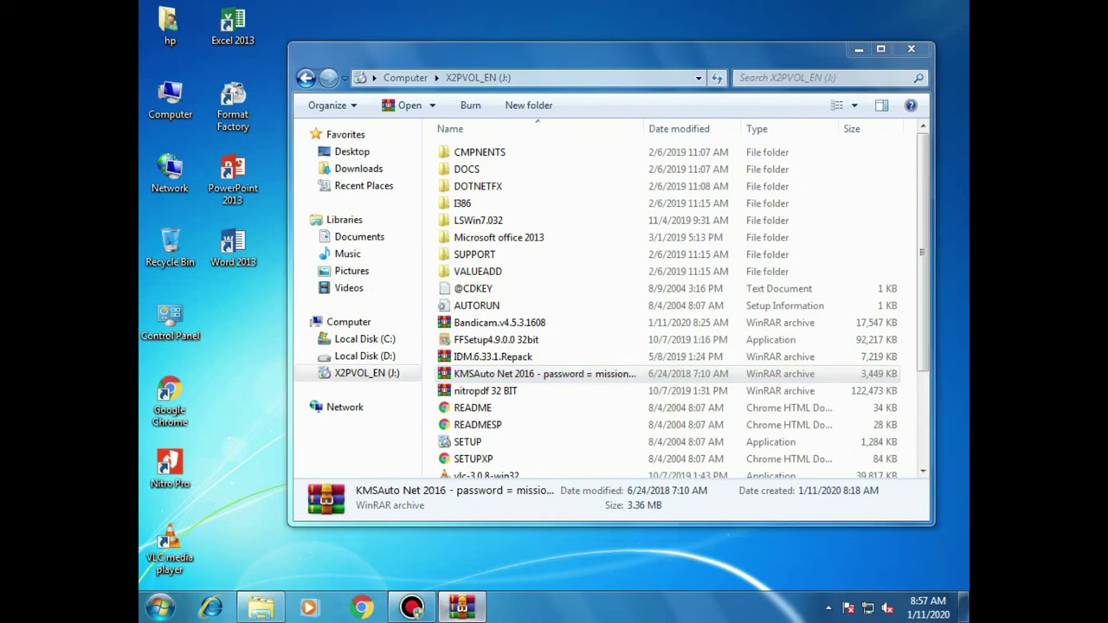
click(461, 607)
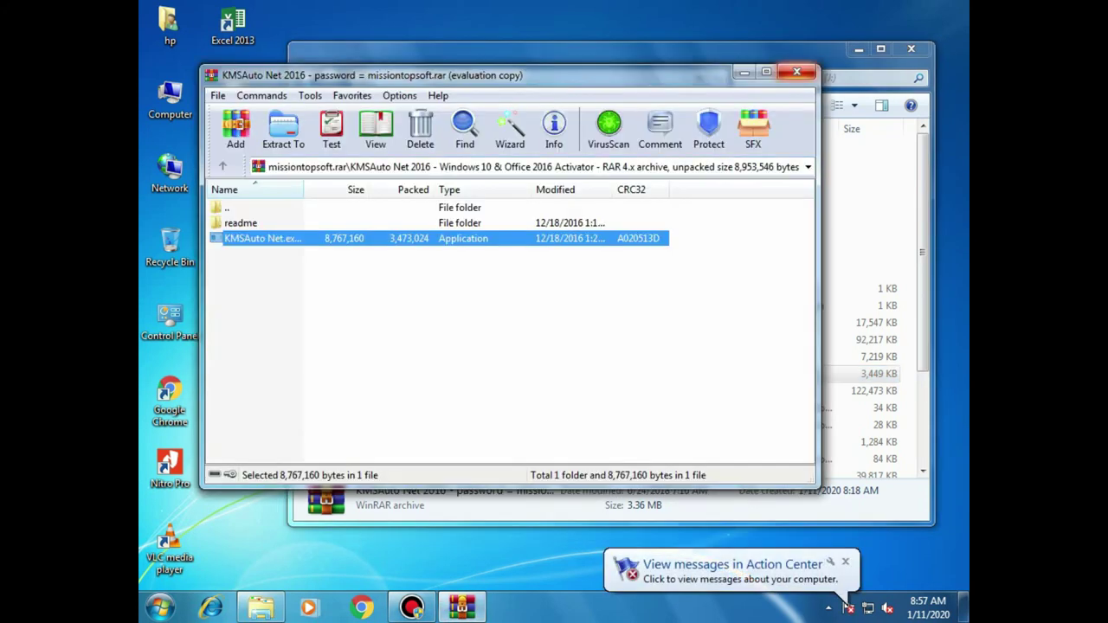
click(811, 68)
Open the Windows_7_Loaders archive on drive J: and launch Windows Loader from it.
click(480, 408)
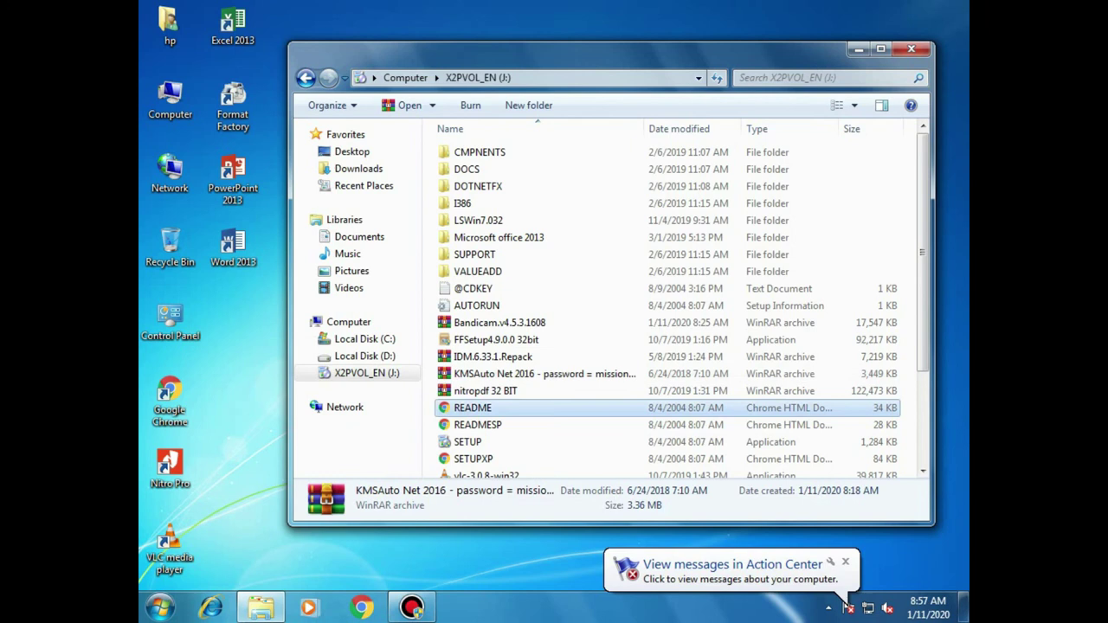
scroll(481, 407, down, 3)
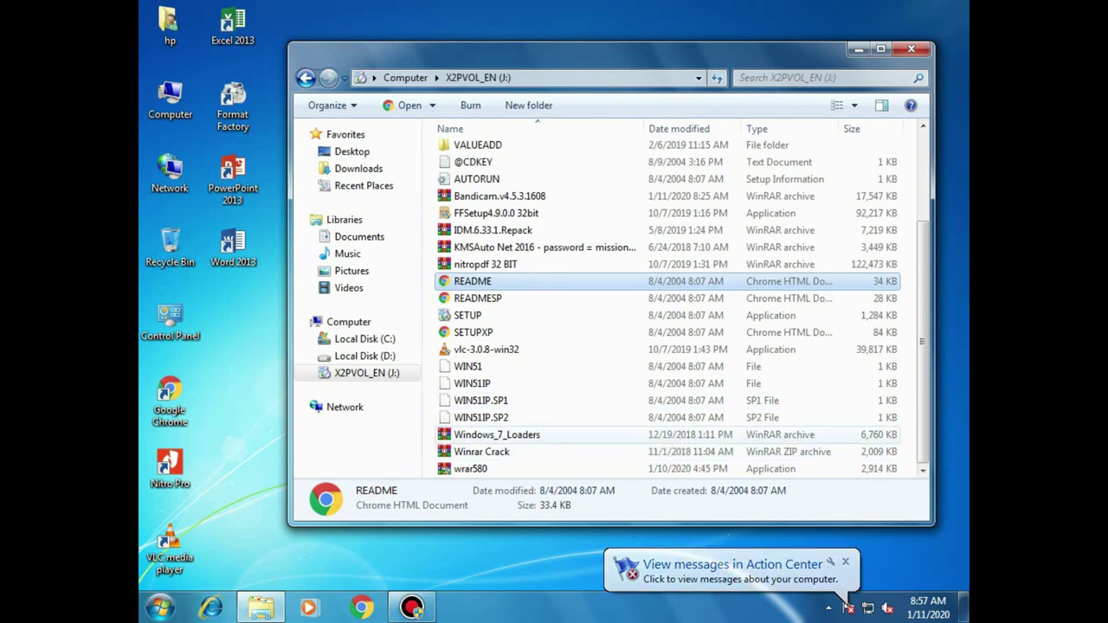
click(497, 434)
key(Return)
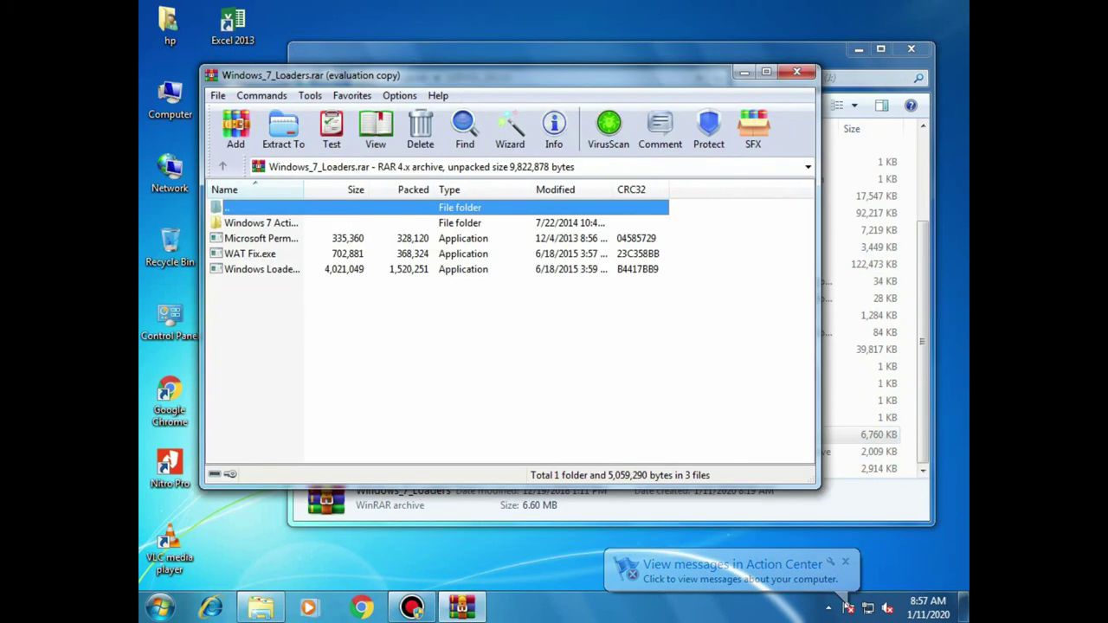
double_click(260, 269)
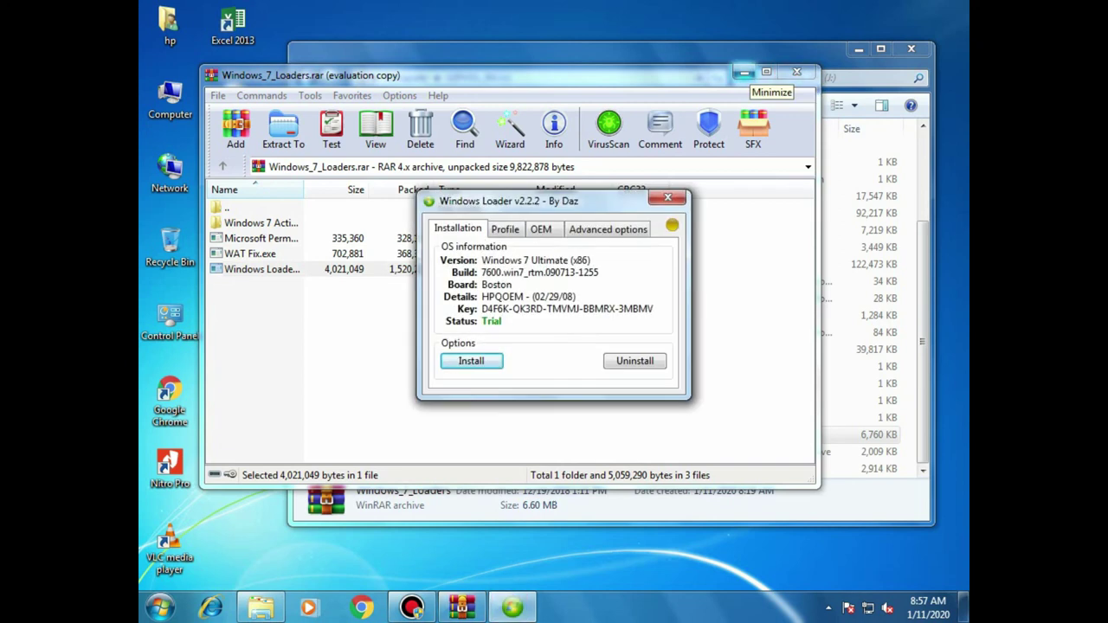
Minimize the archive and folder windows, and run the Windows Loader installation.
click(745, 72)
click(858, 49)
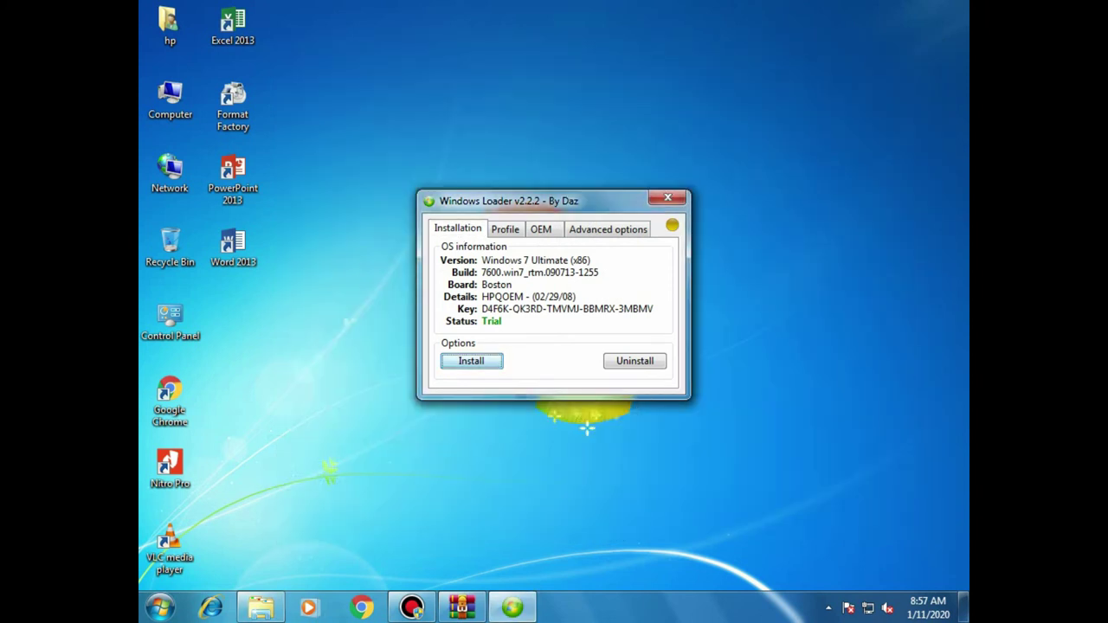
key(Return)
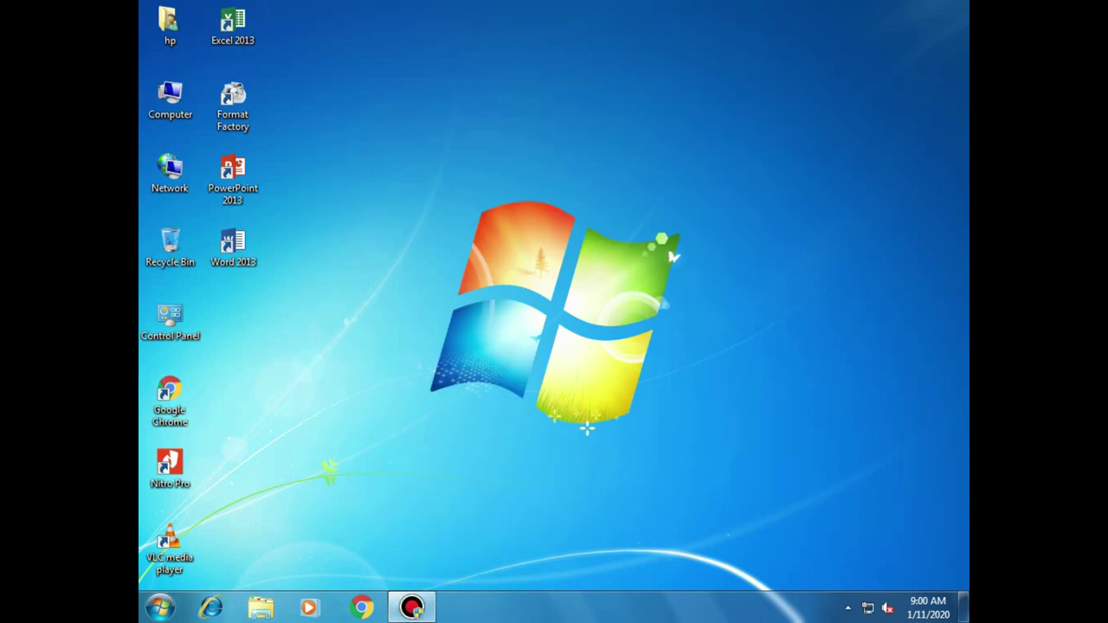
Recheck the Windows activation status in the computer's system properties, and close the window.
right_click(163, 95)
click(212, 248)
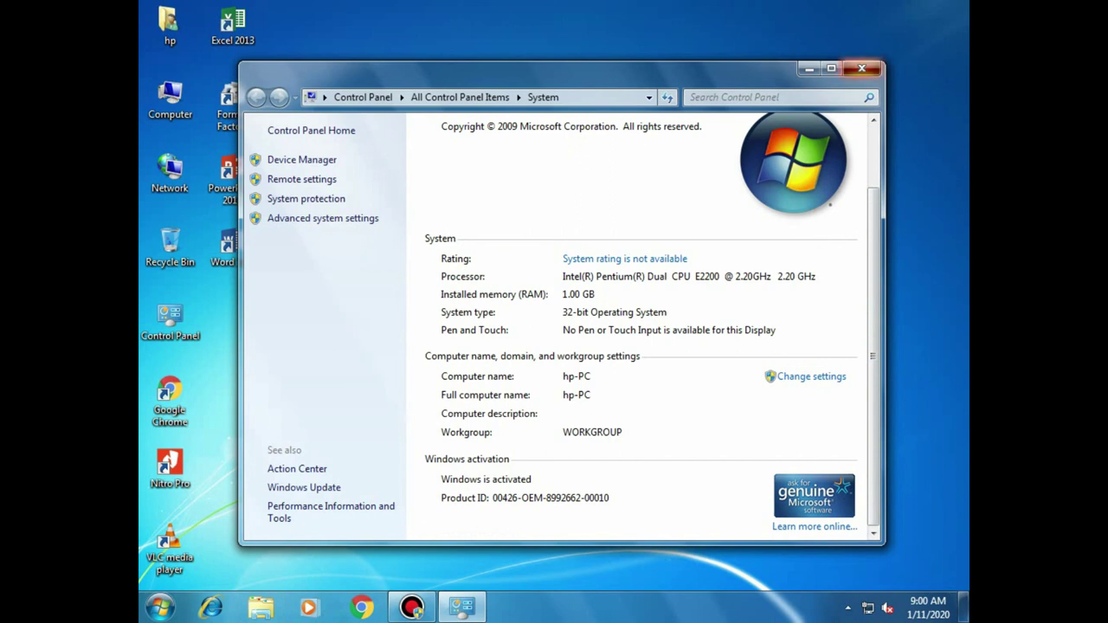
click(861, 68)
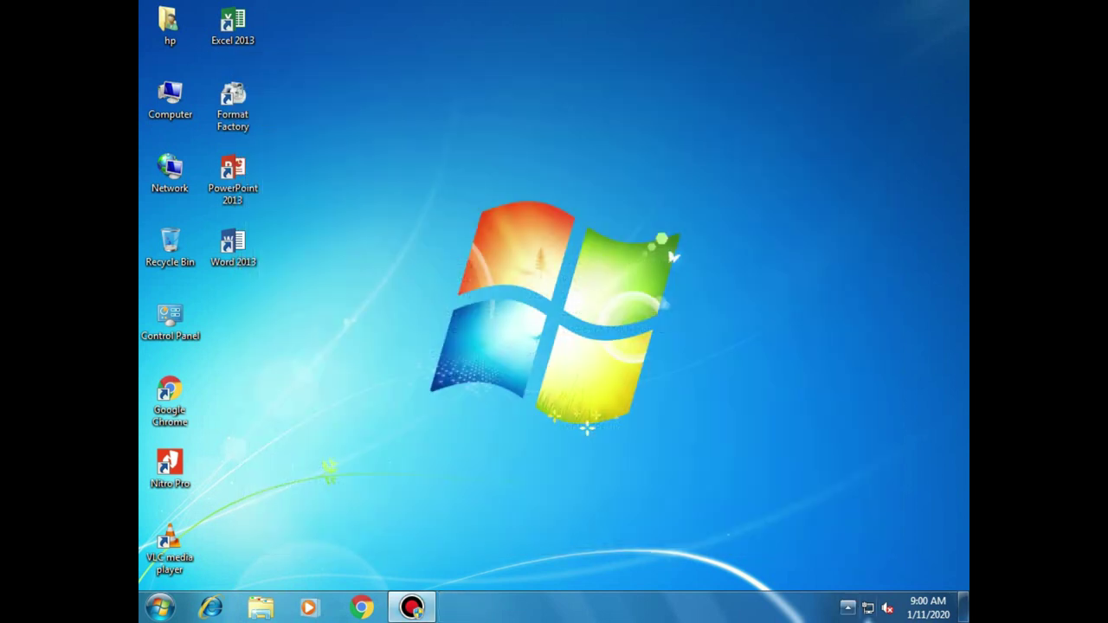
Open Region and Language in Control Panel and bring up its keyboard and input language settings.
click(161, 608)
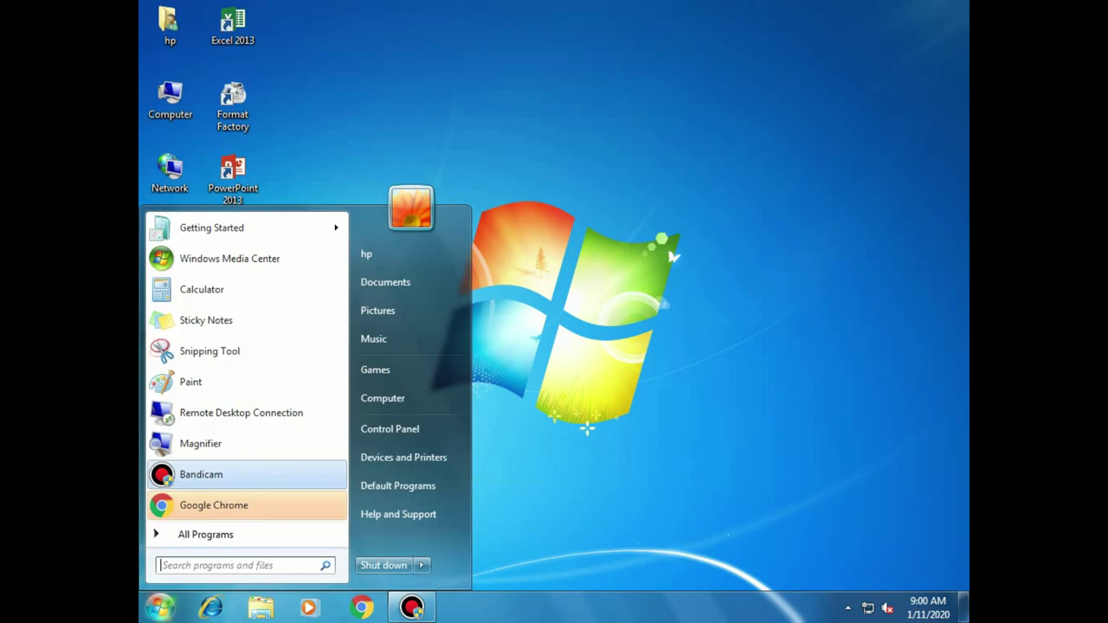
click(398, 428)
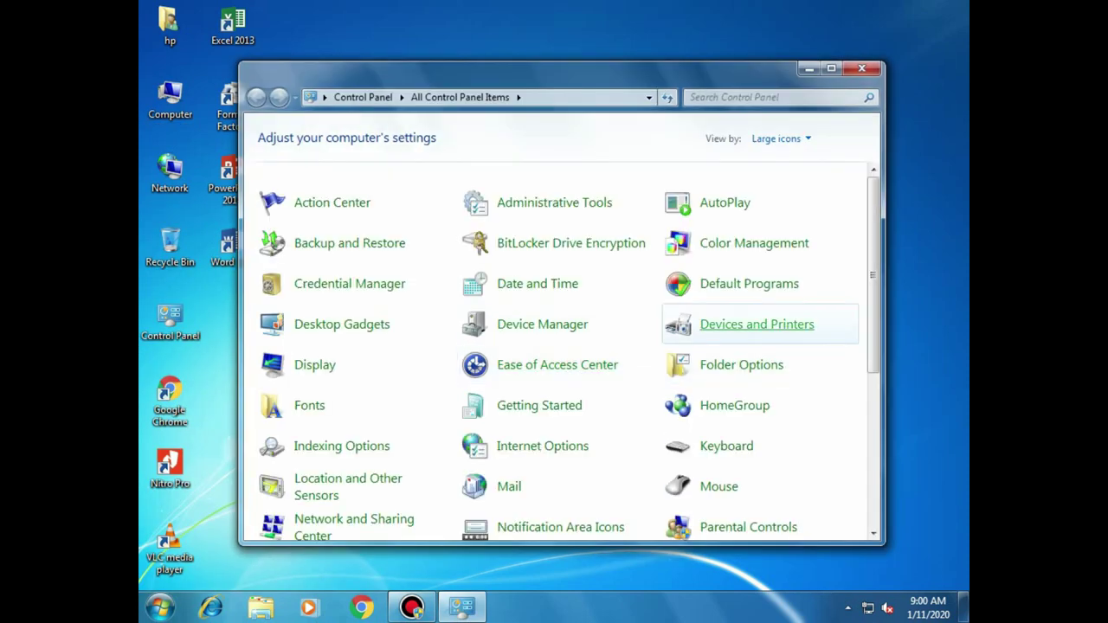
scroll(536, 405, down, 2)
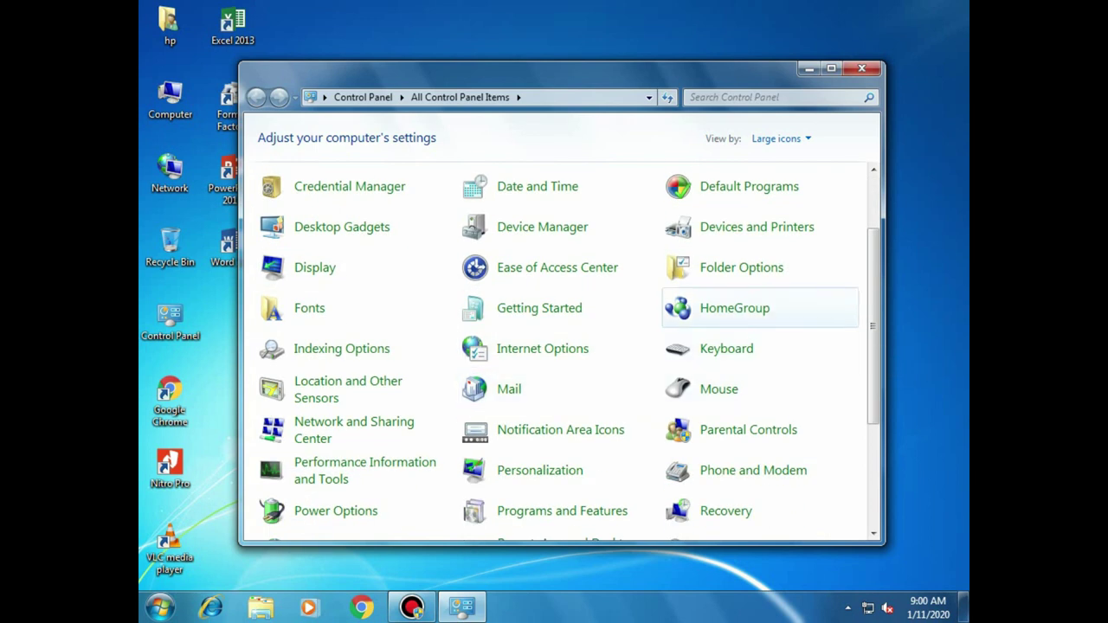
scroll(537, 468, down, 5)
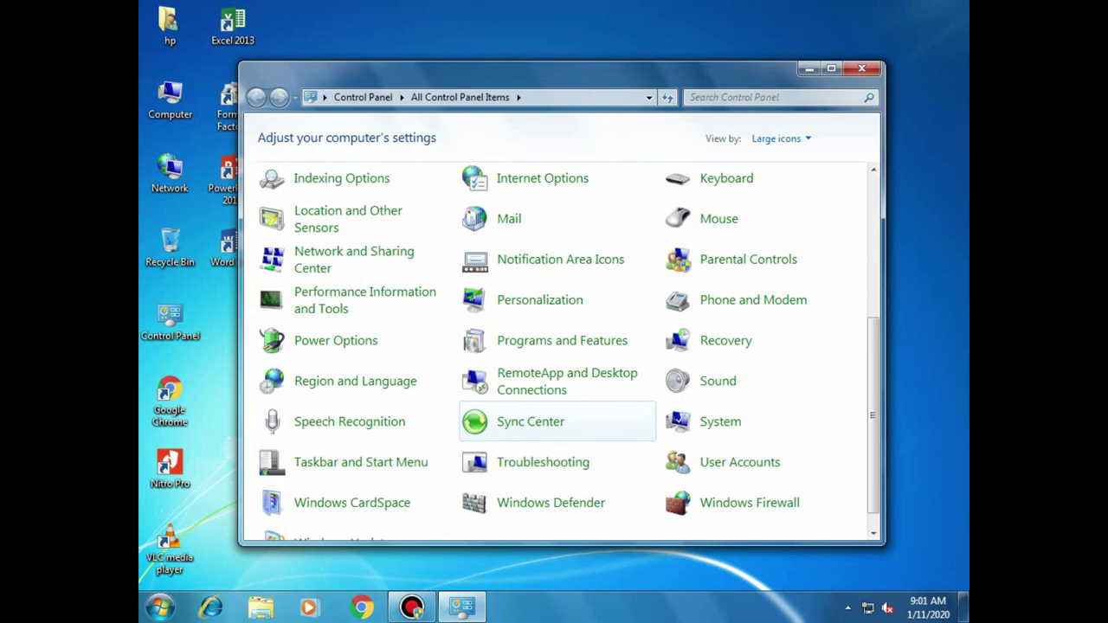
click(410, 358)
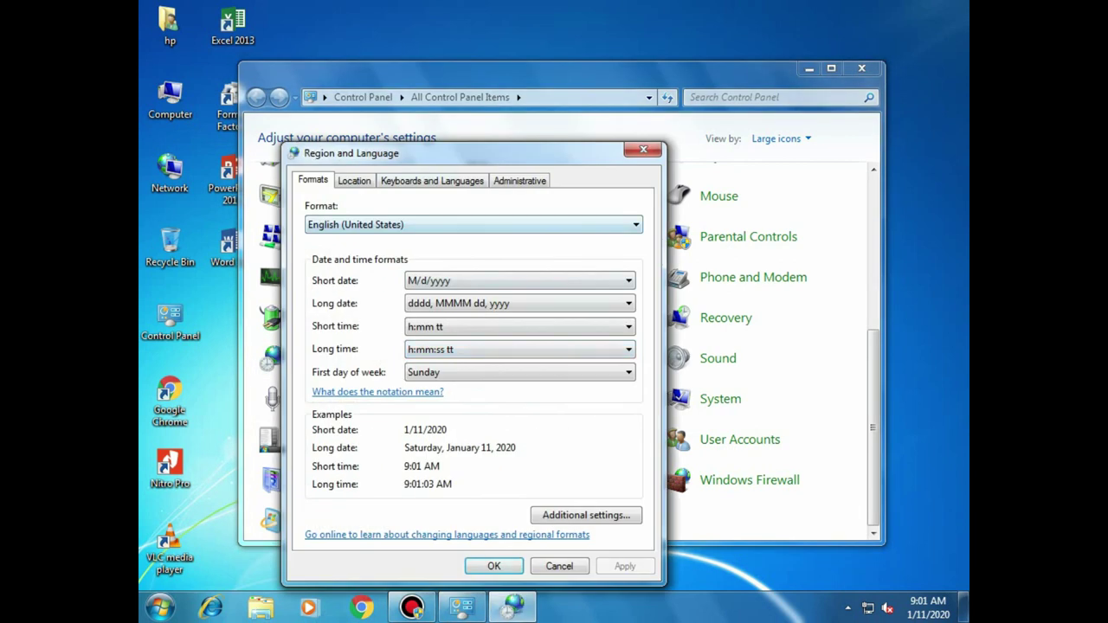
click(432, 180)
click(568, 247)
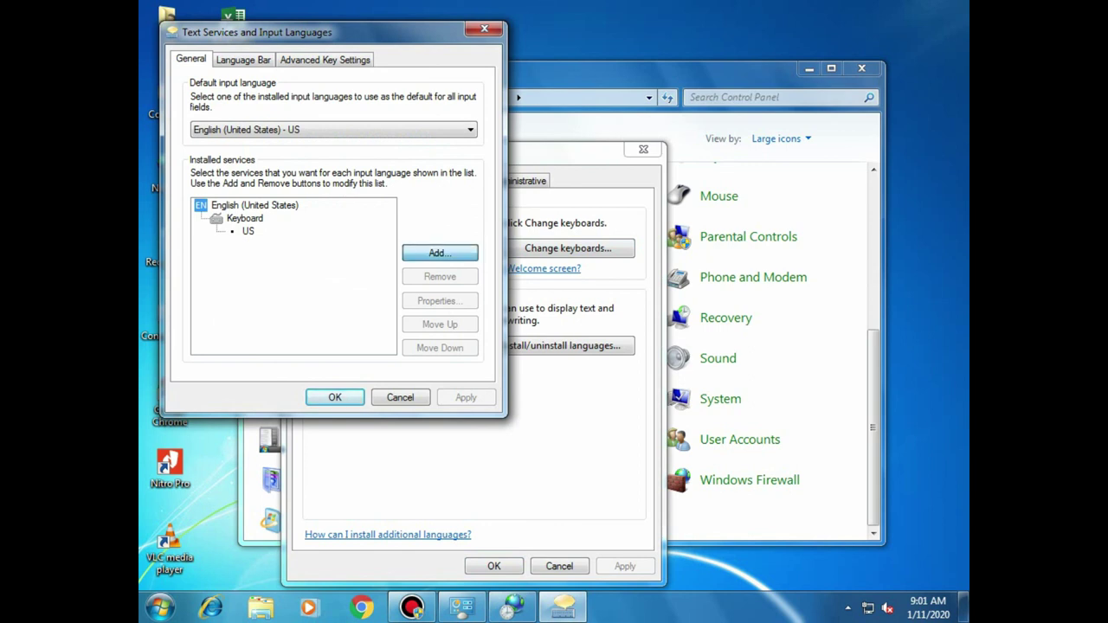
Select the Thai Kedmanee keyboard under Thai (Thailand) as an input language to add.
click(440, 253)
text(th)
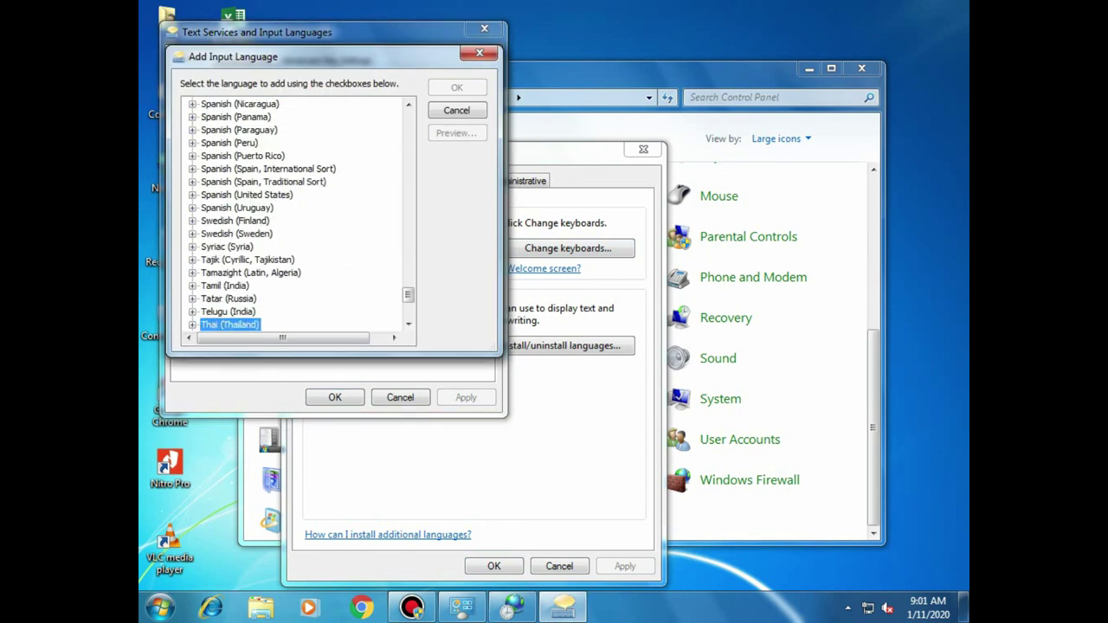
key(Right)
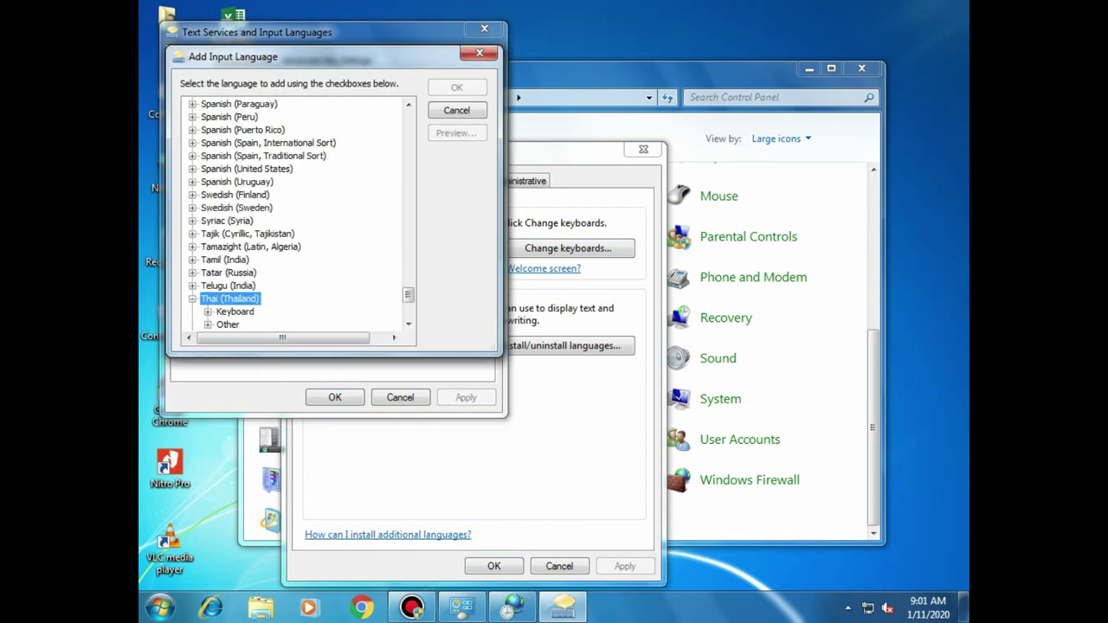
key(Down)
key(Right)
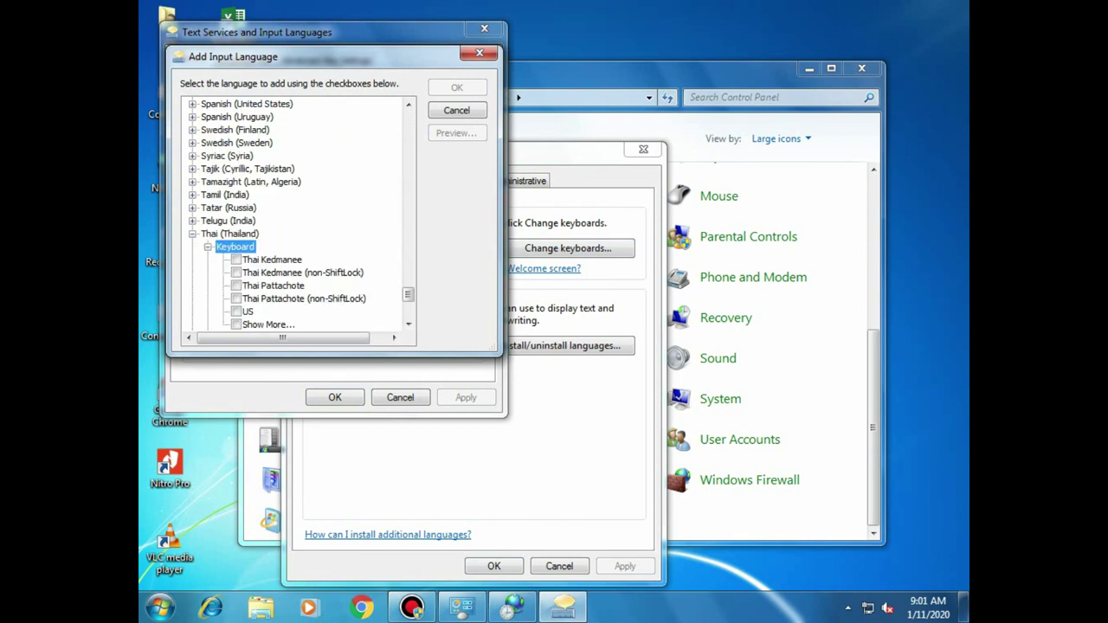
key(Down)
key(space)
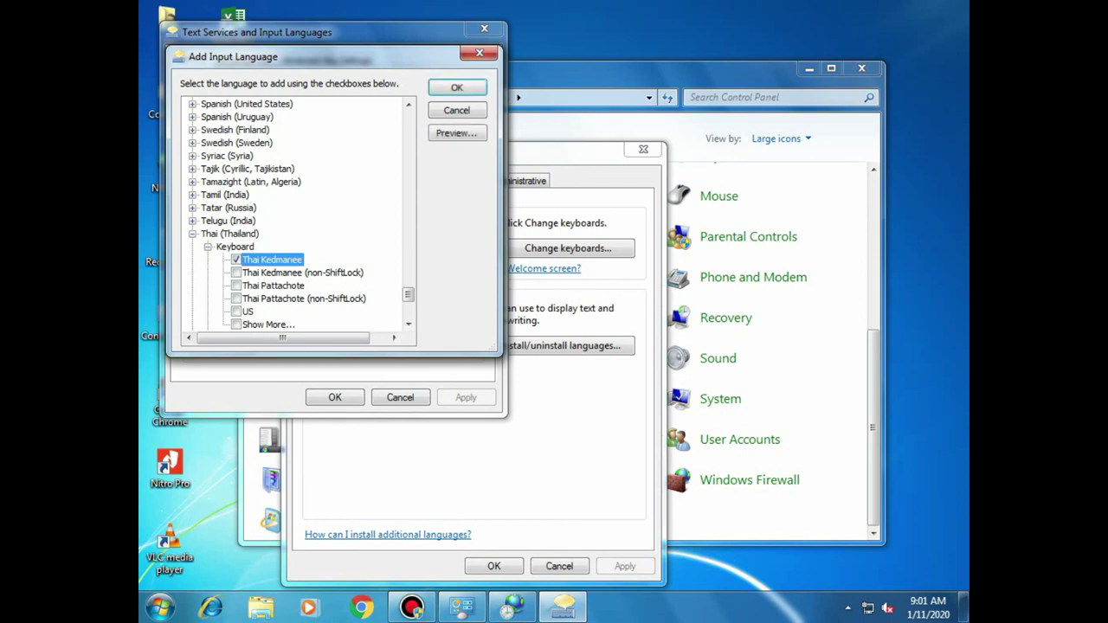
Select the Lao keyboard under Lao (Lao P.D.R.) as well, and confirm adding the chosen input languages.
scroll(294, 216, down, 4)
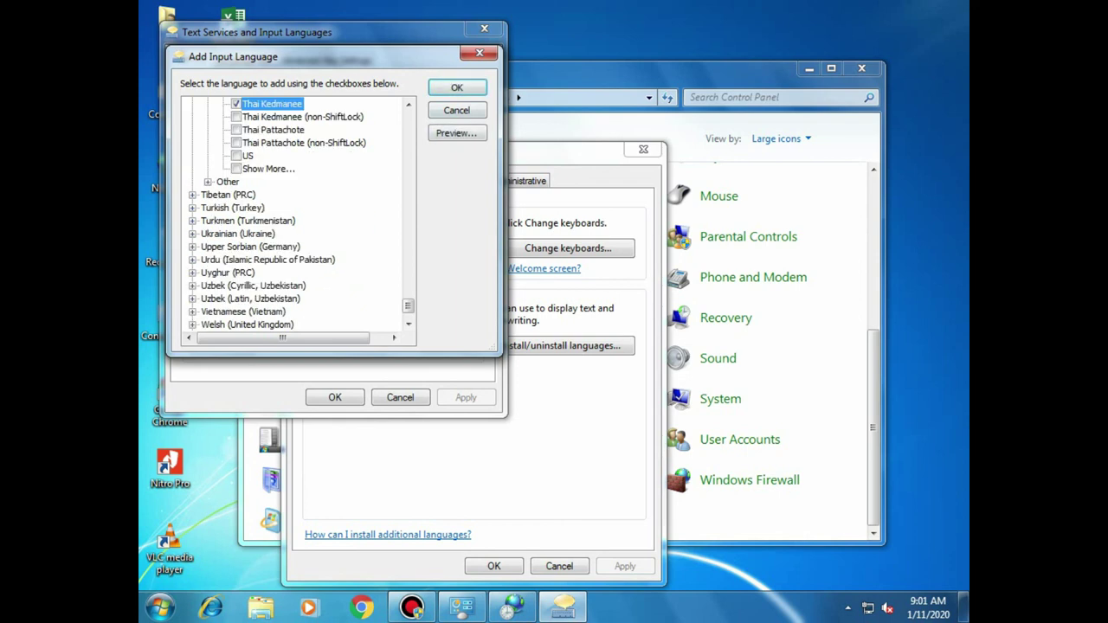
key(l)
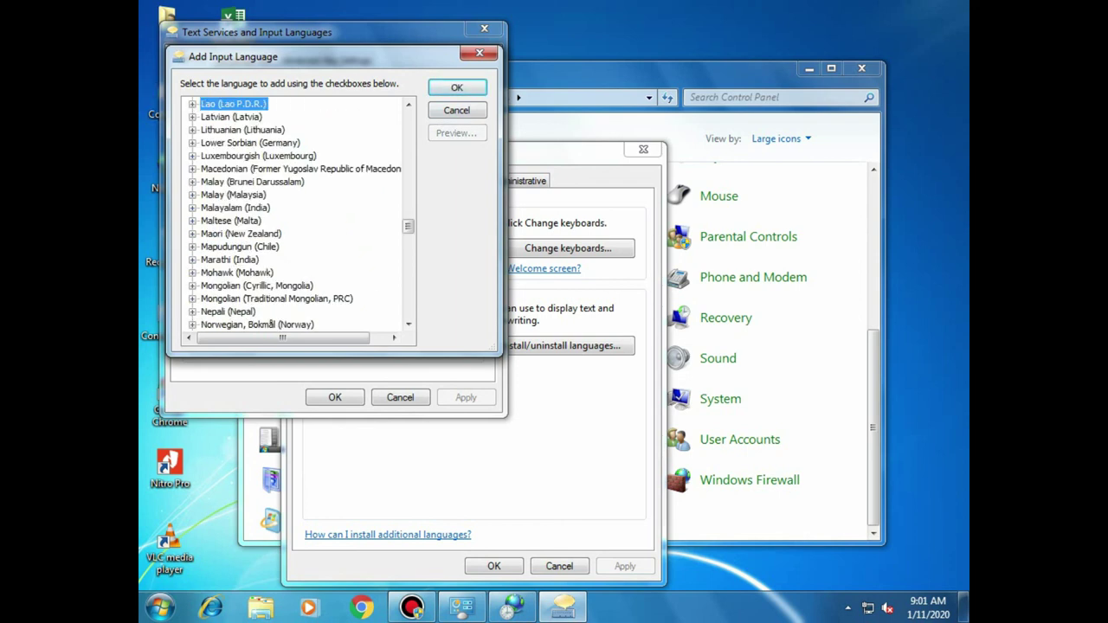
key(Right)
key(Down)
key(Right)
key(Down)
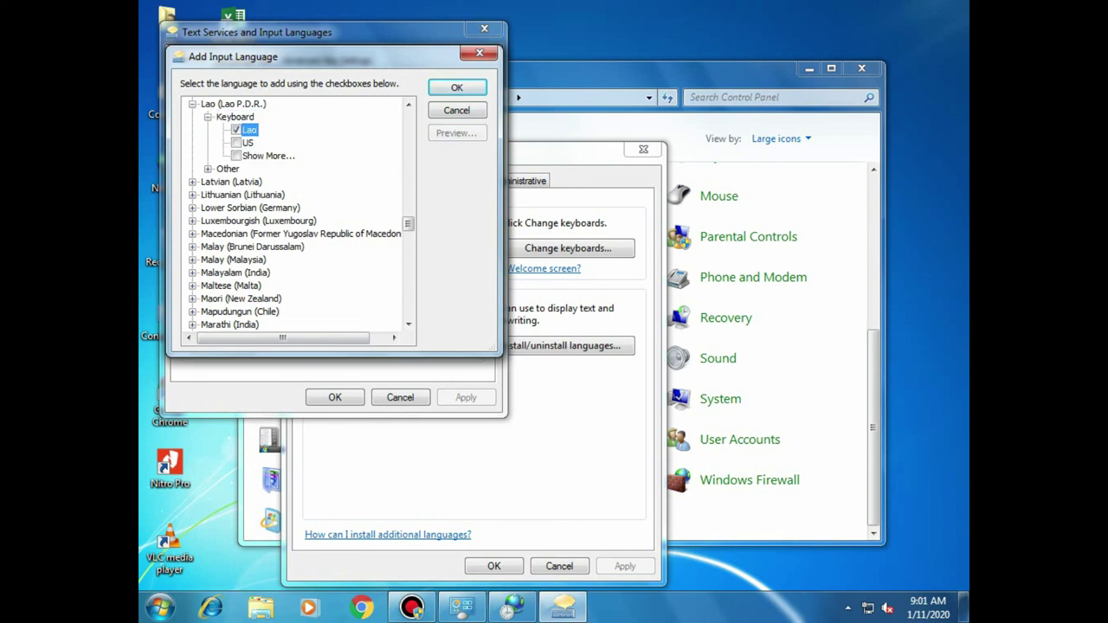
key(space)
key(Return)
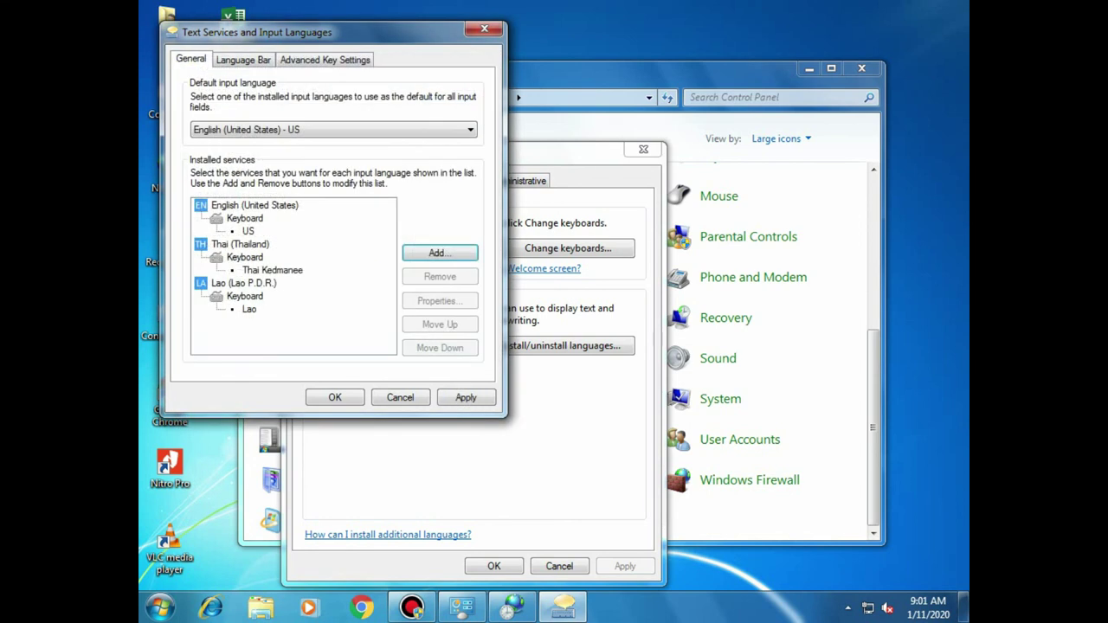
Set the key sequence for switching between input languages to Grave Accent, accept the settings and close Control Panel.
key(ctrl+shift+Tab)
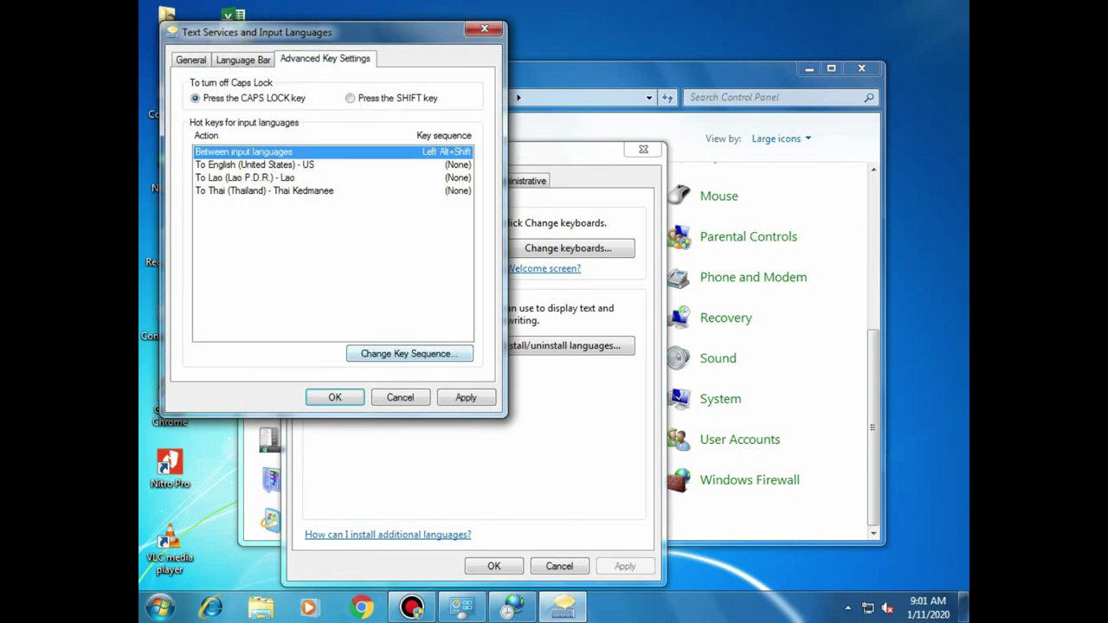
key(alt+k)
key(Down)
key(Return)
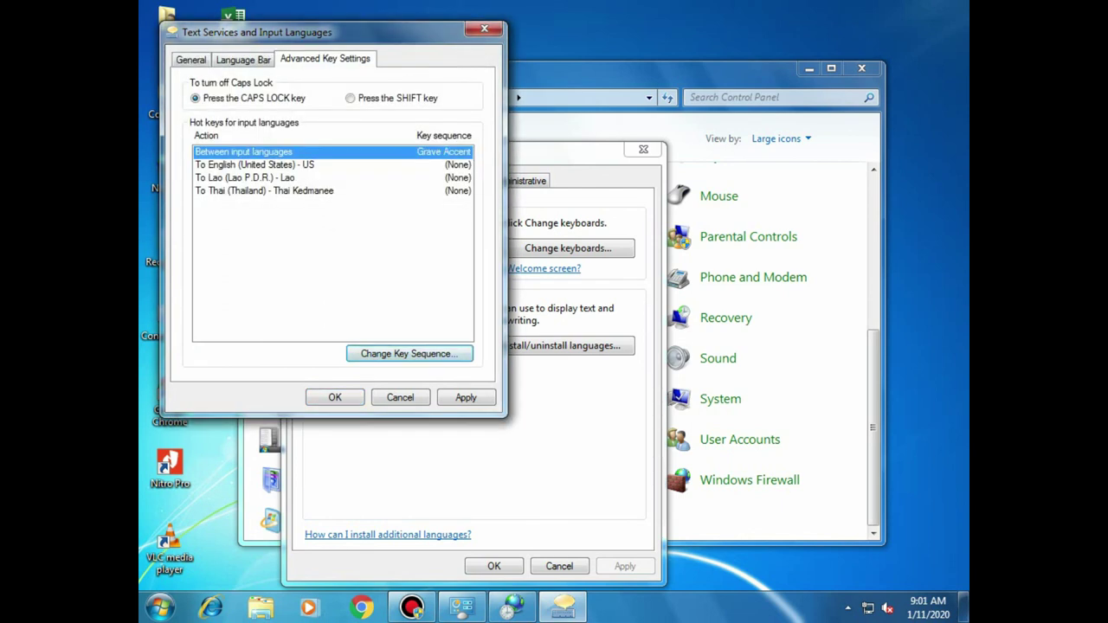
key(Return)
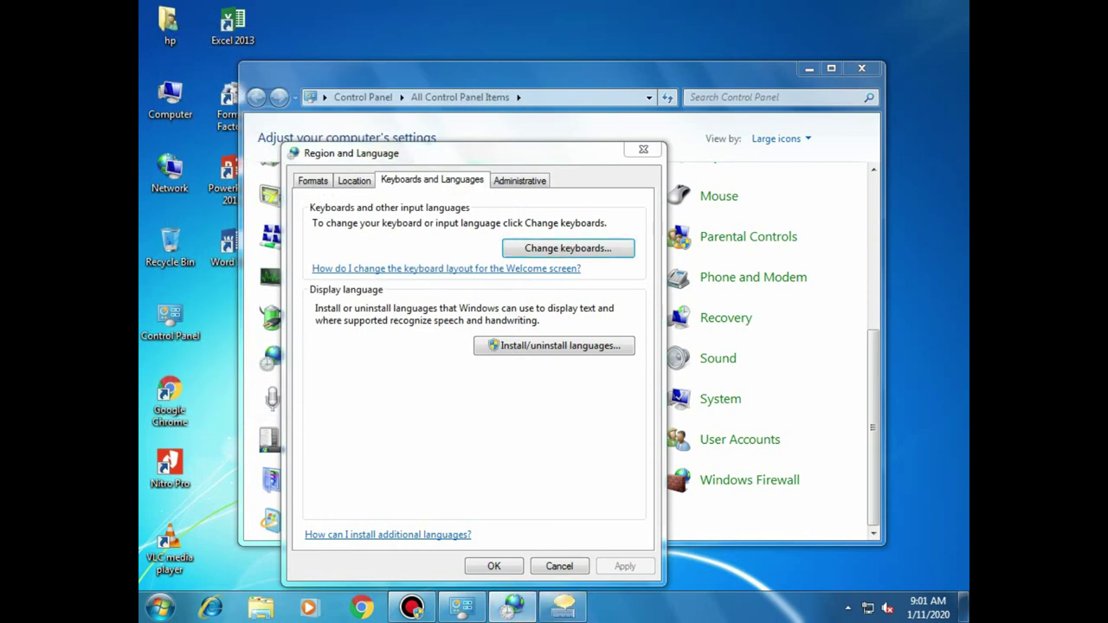
key(Return)
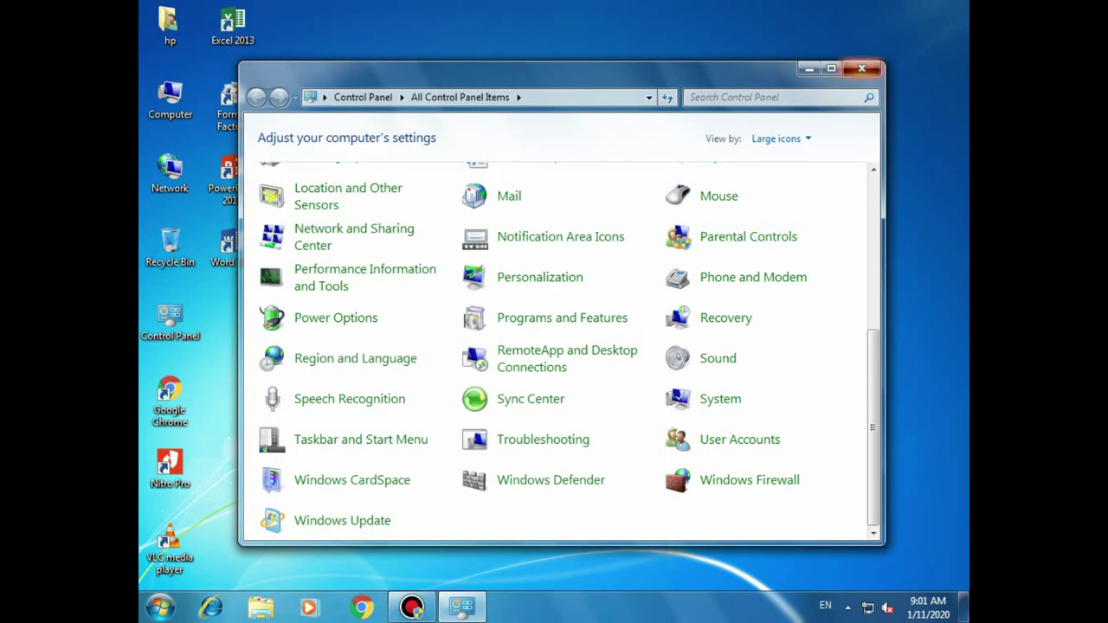
click(861, 68)
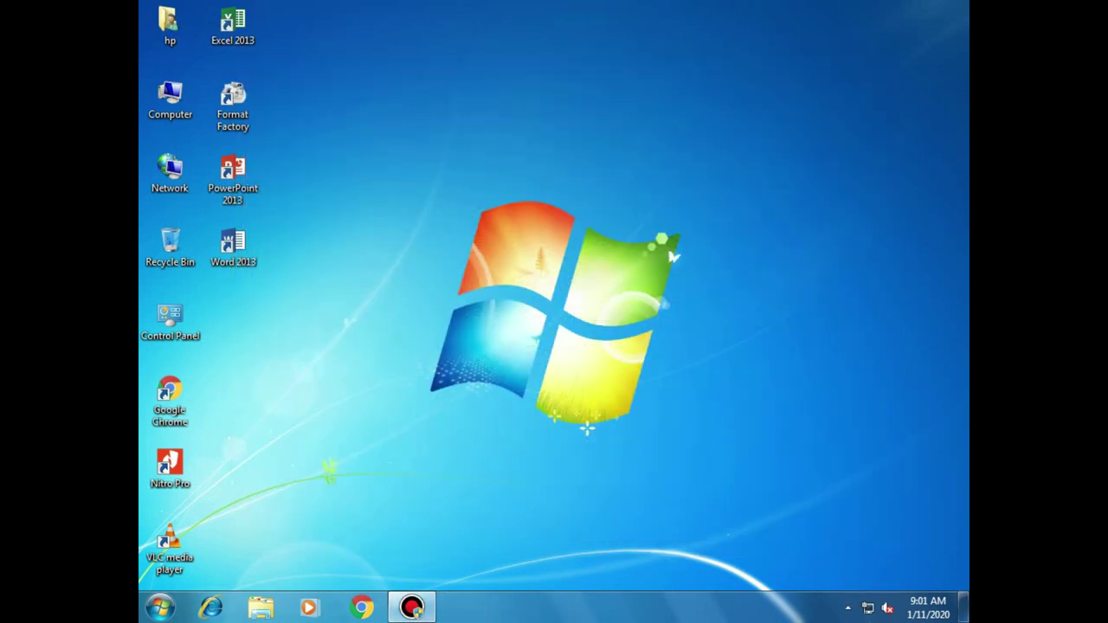
Check the list of available input languages from the language indicator, and dismiss it.
click(848, 608)
click(825, 605)
click(826, 605)
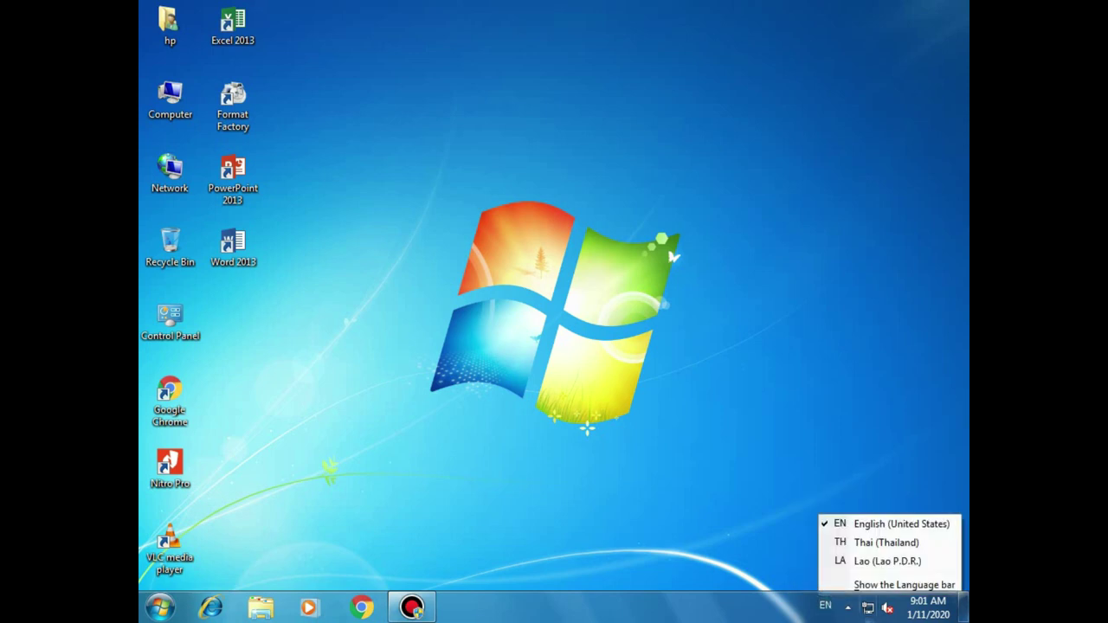
key(Escape)
Test cycling through the English, Thai and Lao input languages with the assigned hotkey.
key(grave)
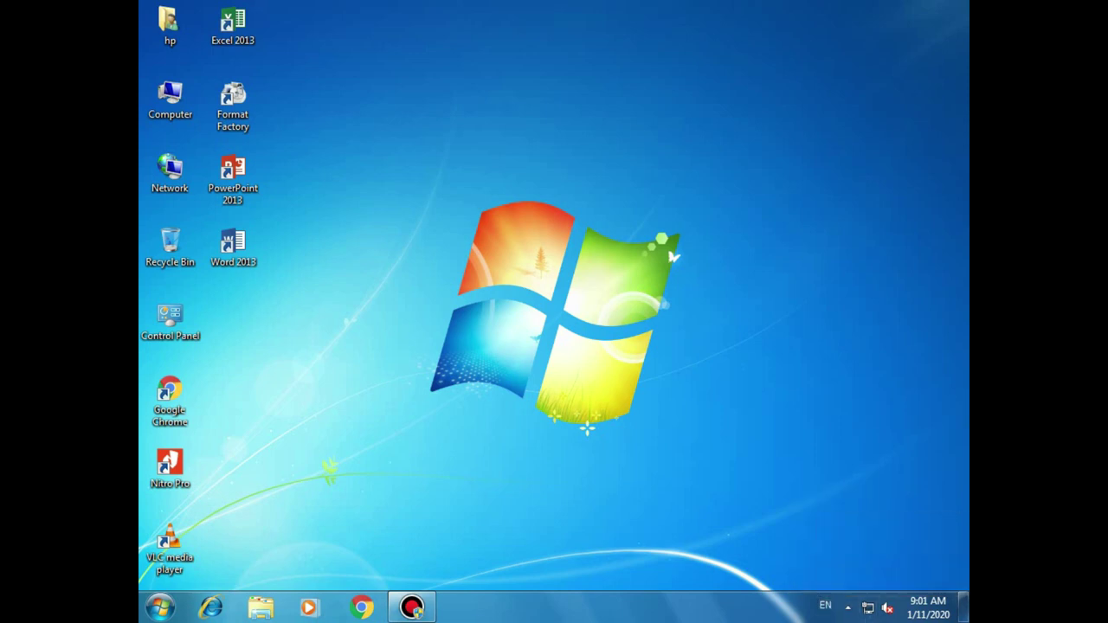
key(grave)
key(grave)
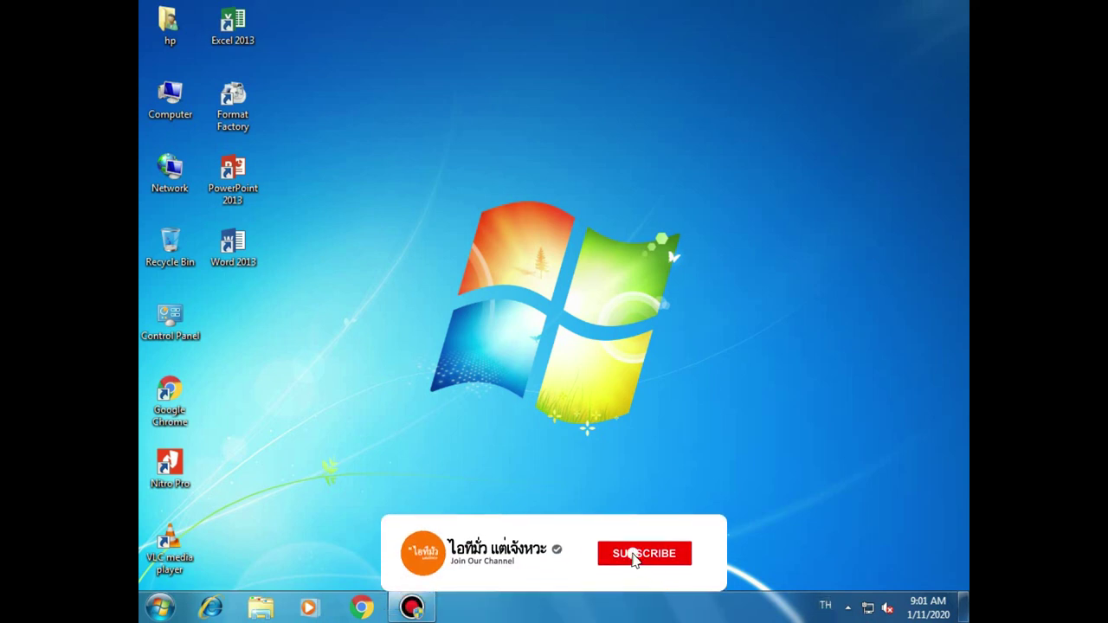
key(alt+shift)
key(alt+shift)
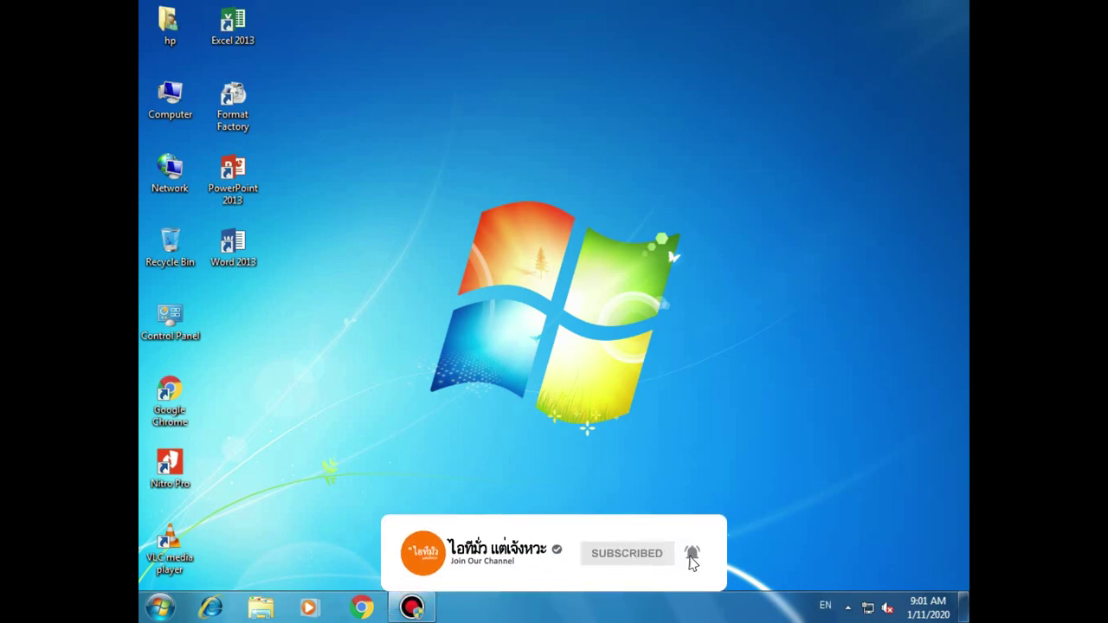
key(alt+shift)
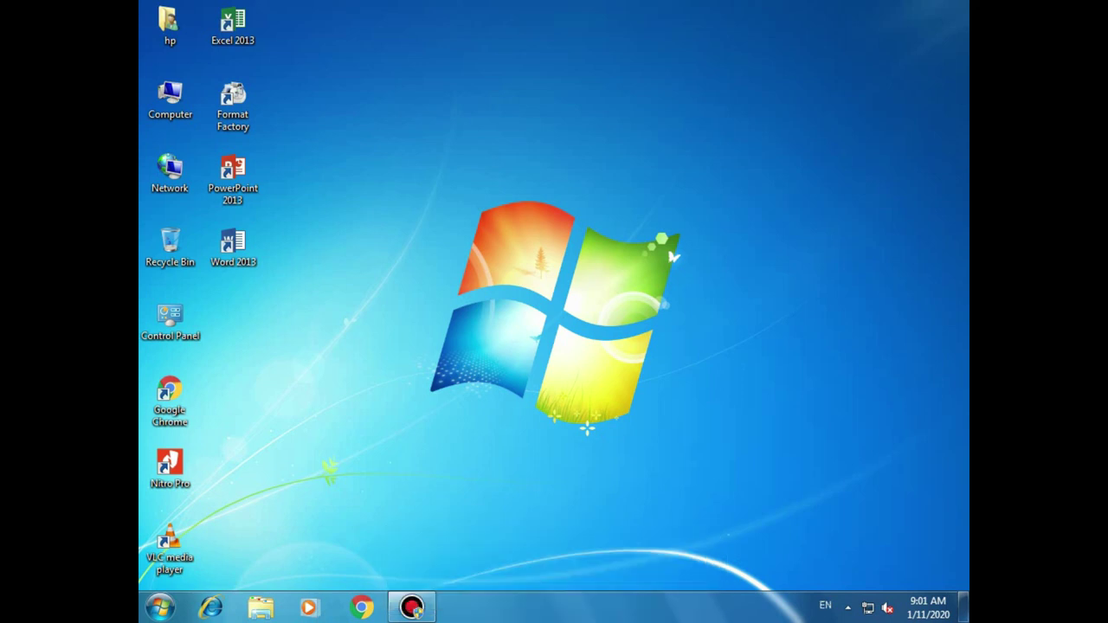